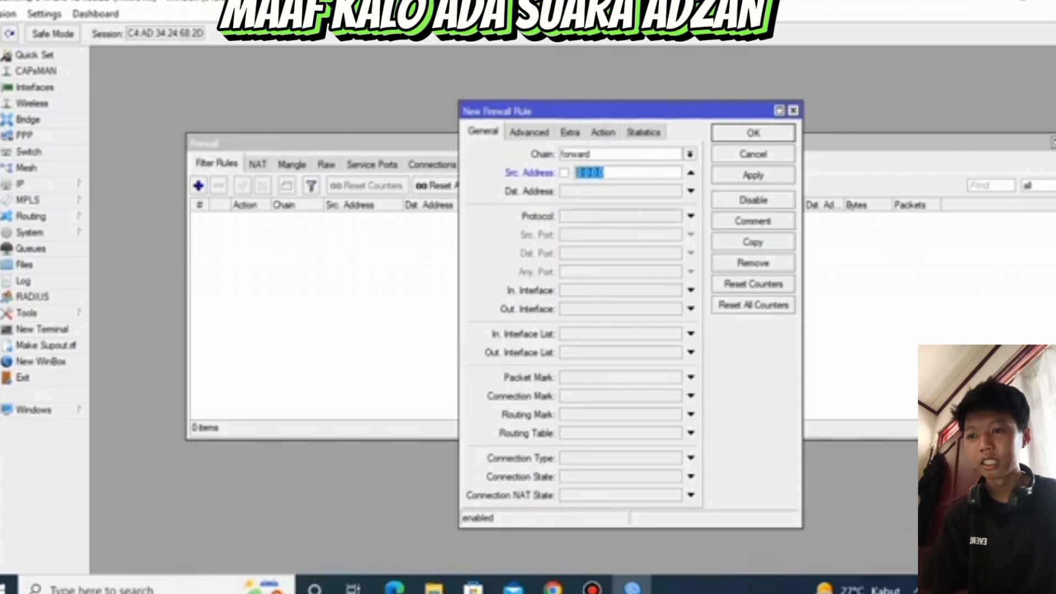
Open Command Prompt and run ipconfig to view the computer's network configuration
left_click(127, 588)
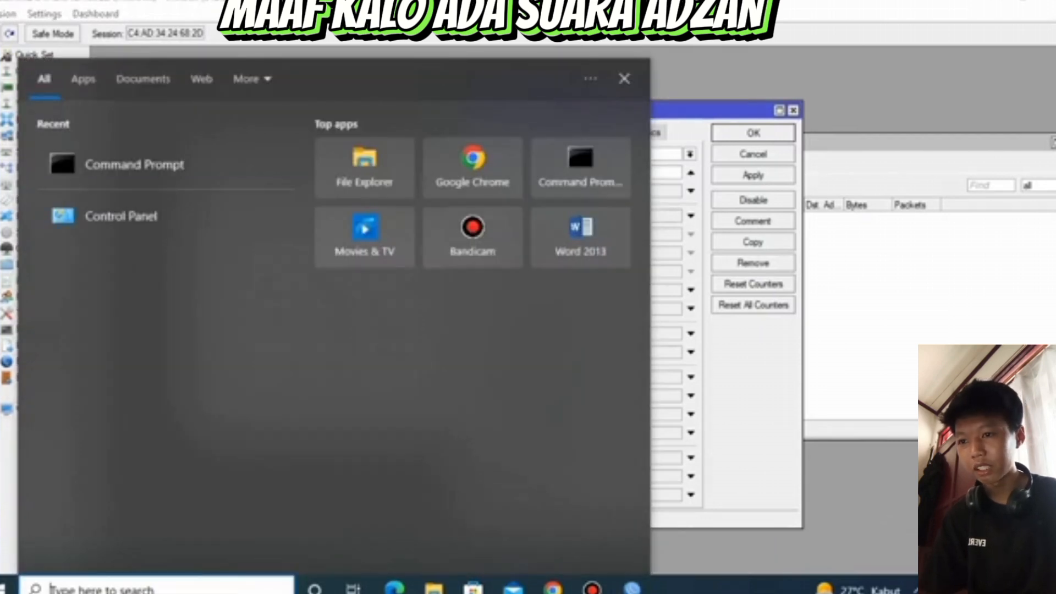
type("cmd")
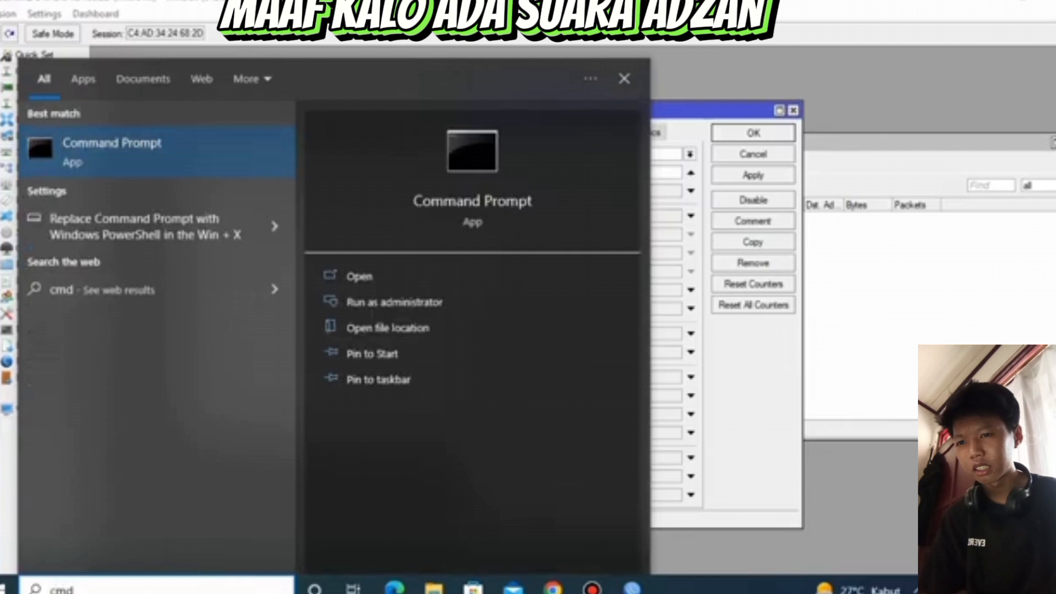
key("Return")
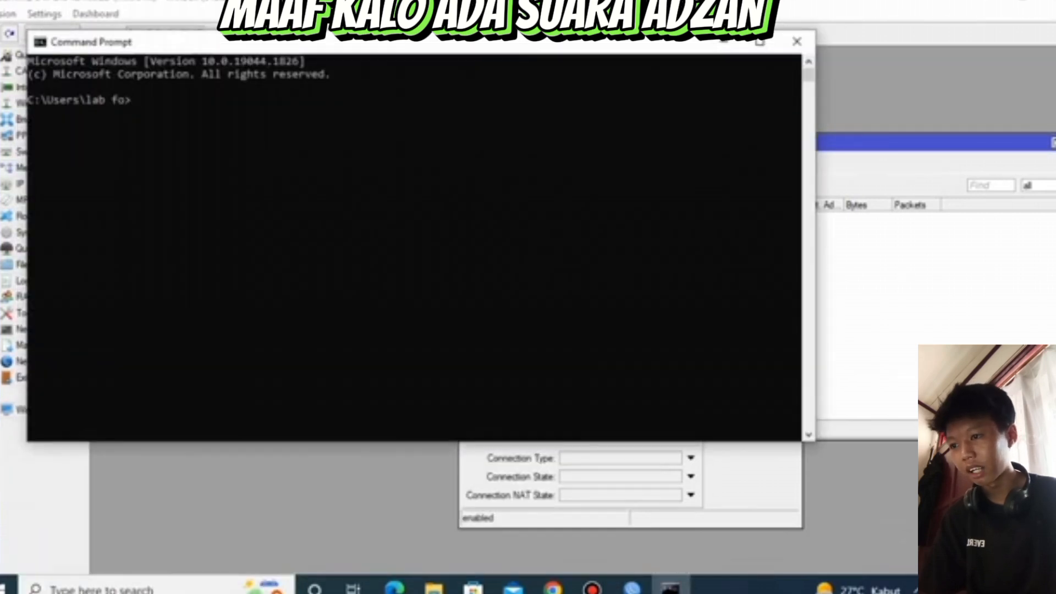
type("ip")
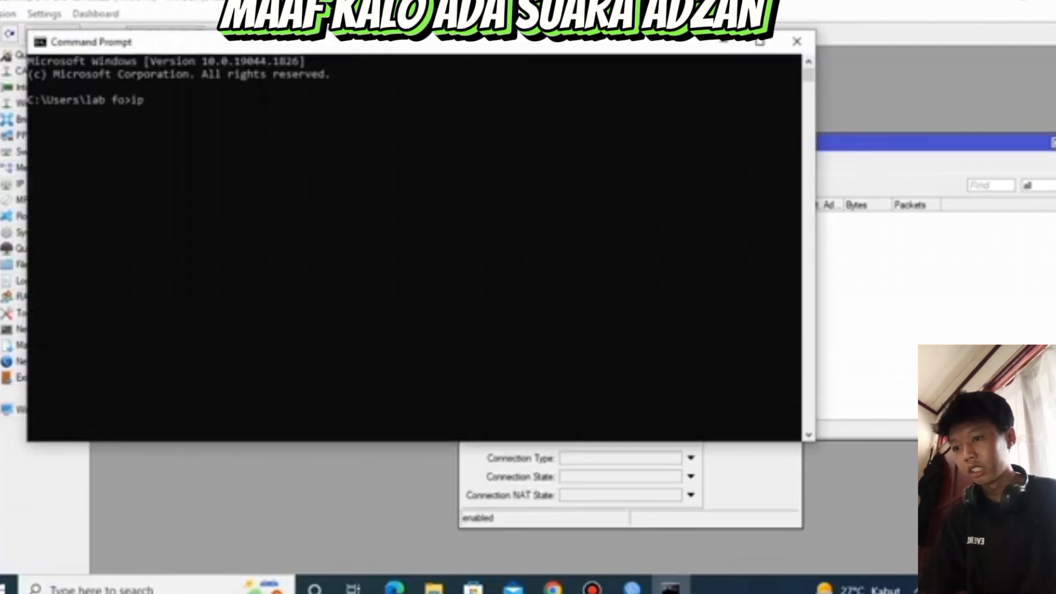
type("config")
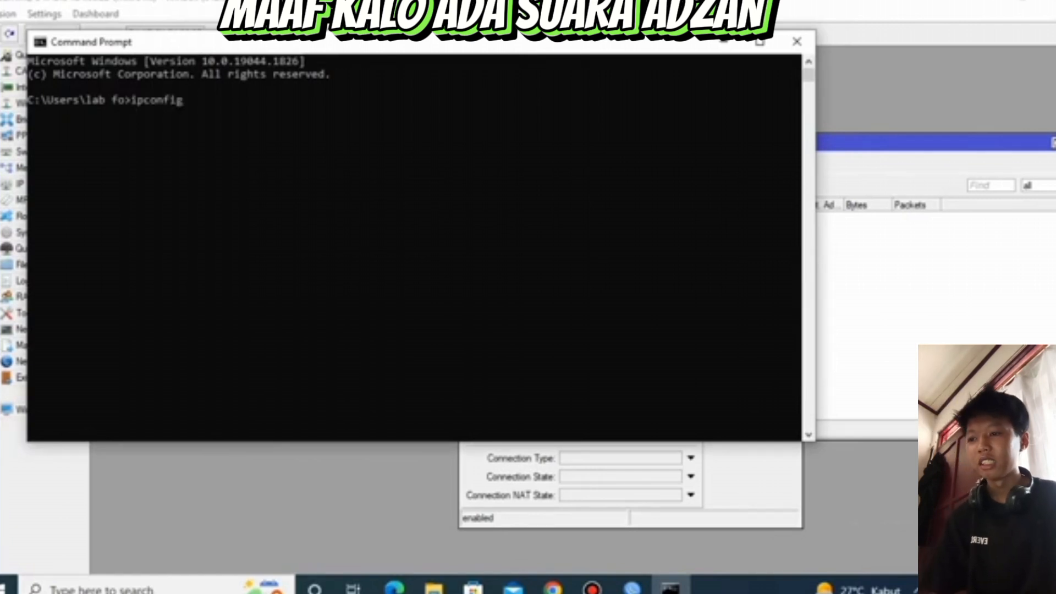
key("Return")
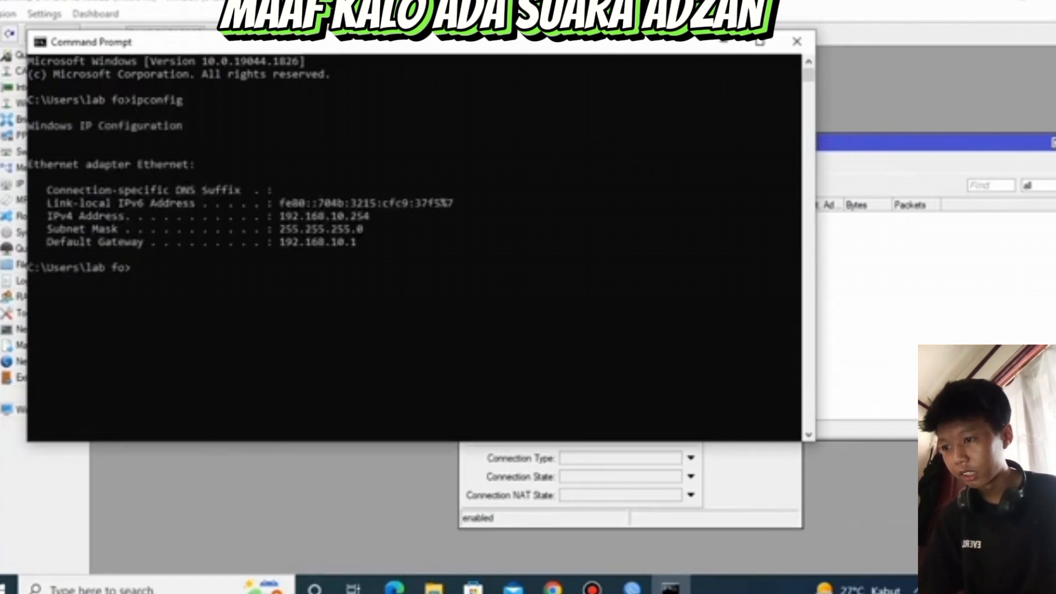
Copy the Ethernet adapter's IPv4 address from the ipconfig output
left_click(314, 216)
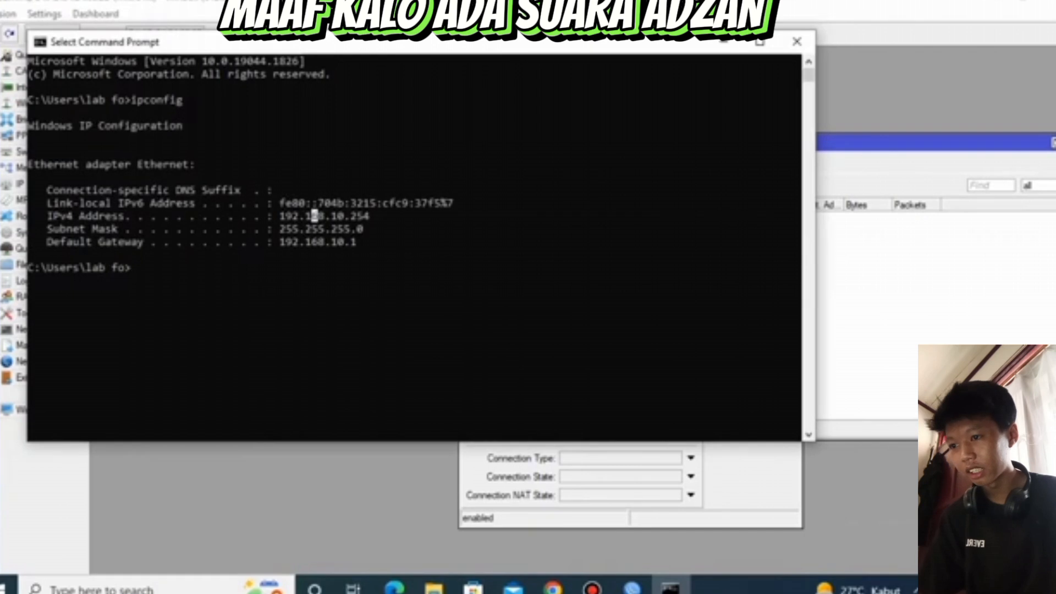
left_click_drag(274, 216, 370, 216)
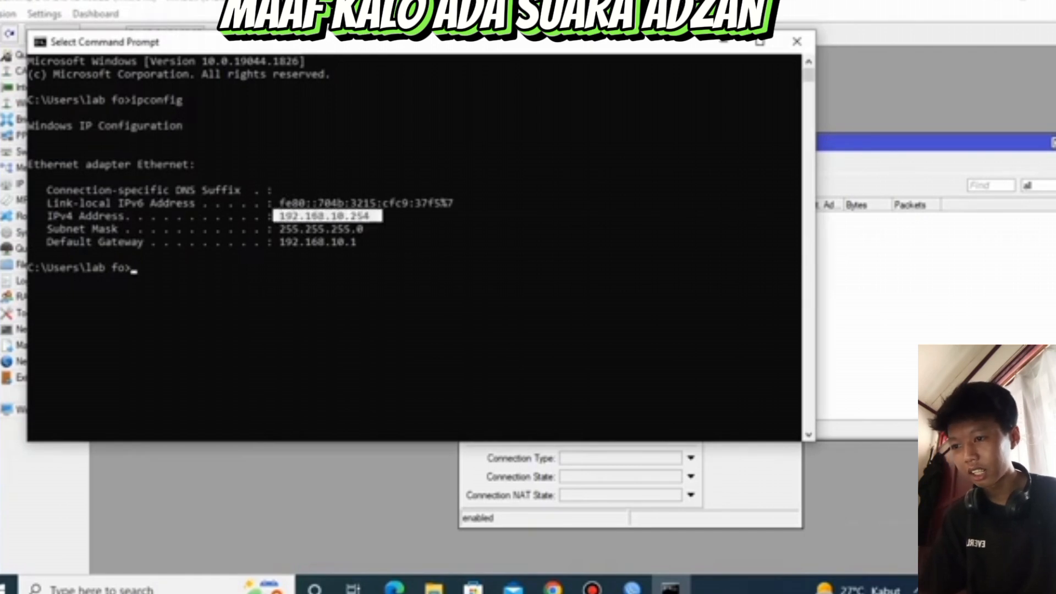
key("ctrl+c")
left_click_drag(274, 216, 370, 216)
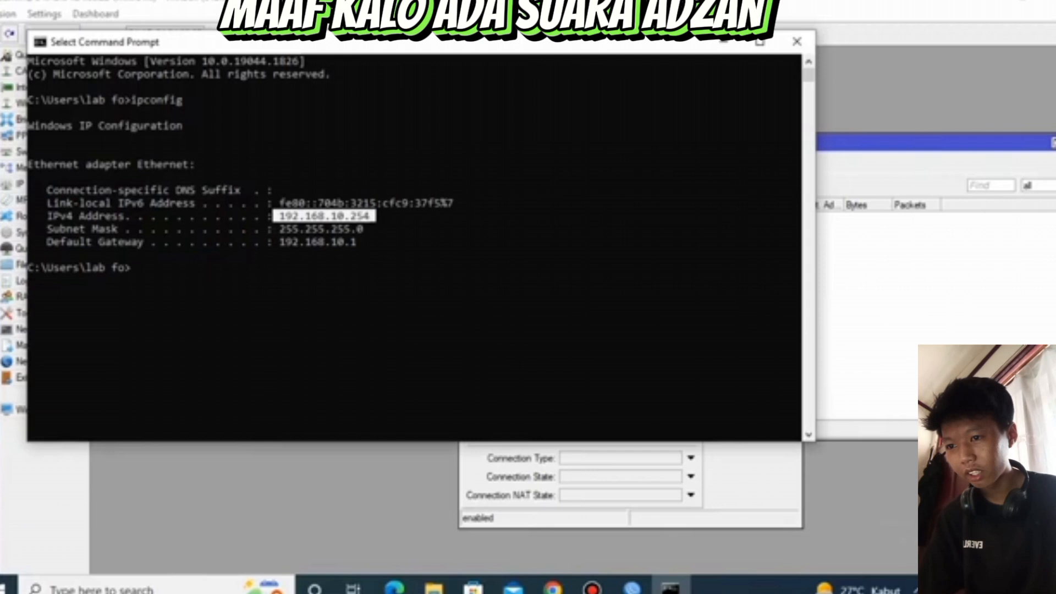
key("ctrl+c")
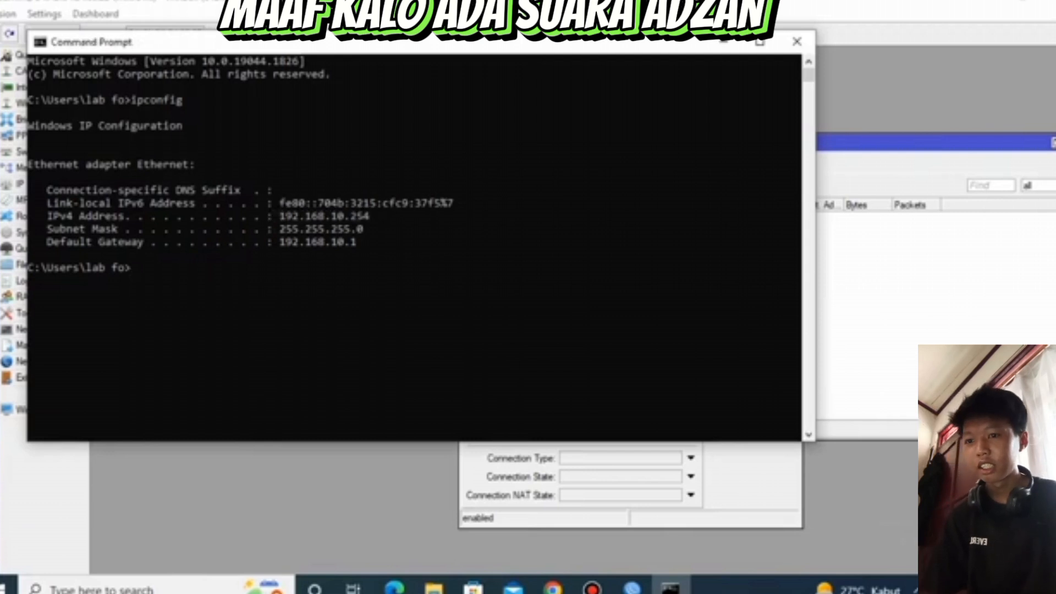
Return to the new firewall rule in WinBox and set its Src. Address to the copied 192.168.10.254
left_click(723, 42)
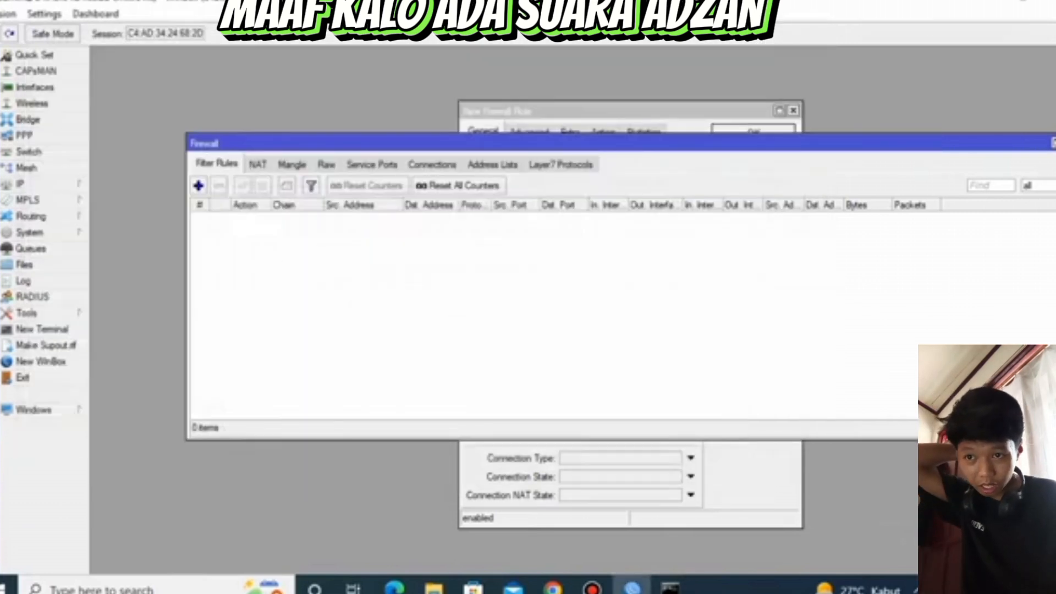
left_click(632, 111)
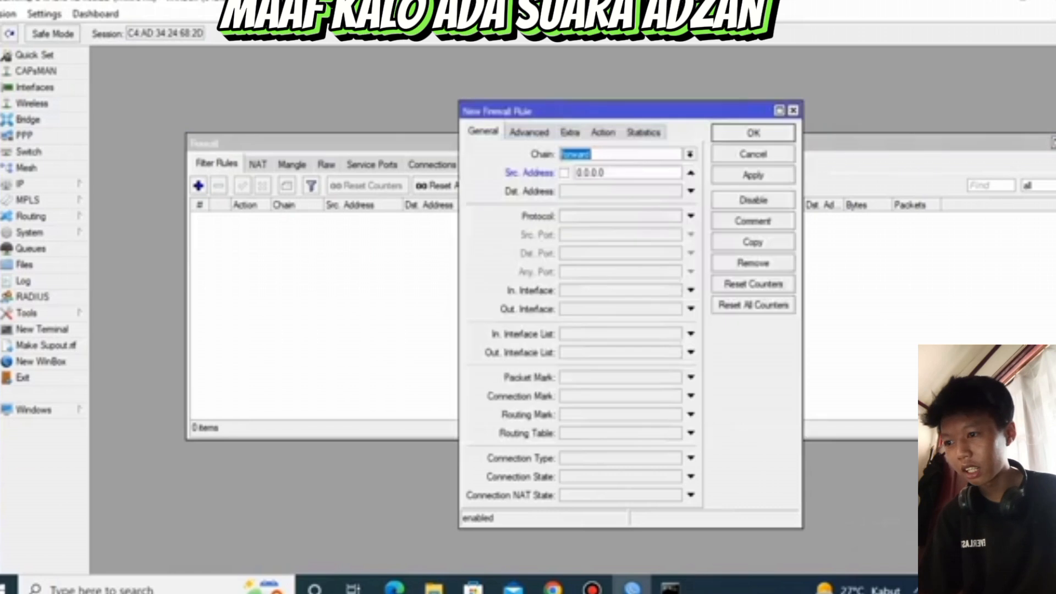
key("Tab")
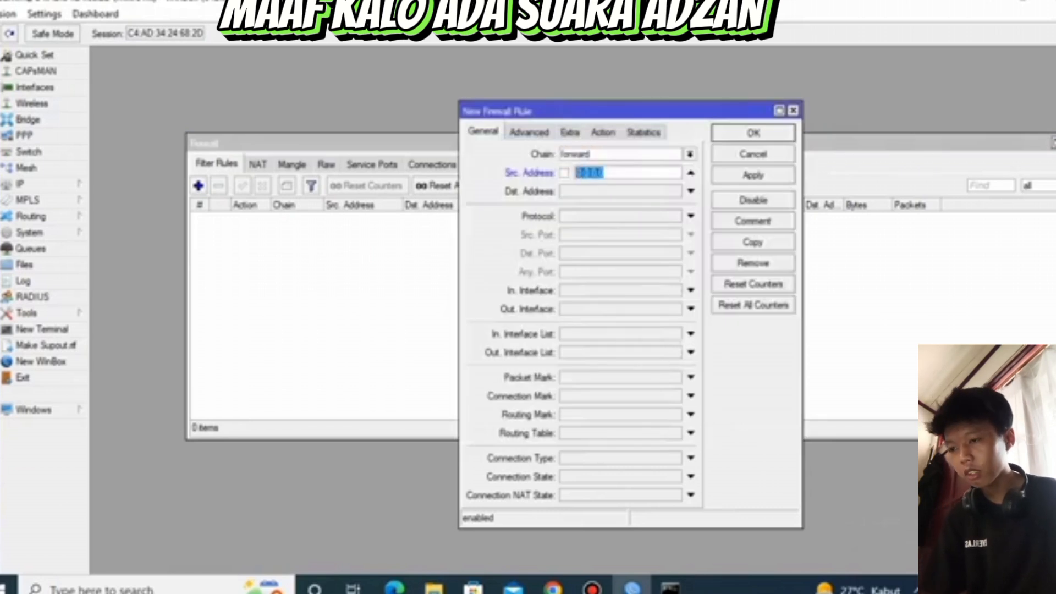
key("BackSpace")
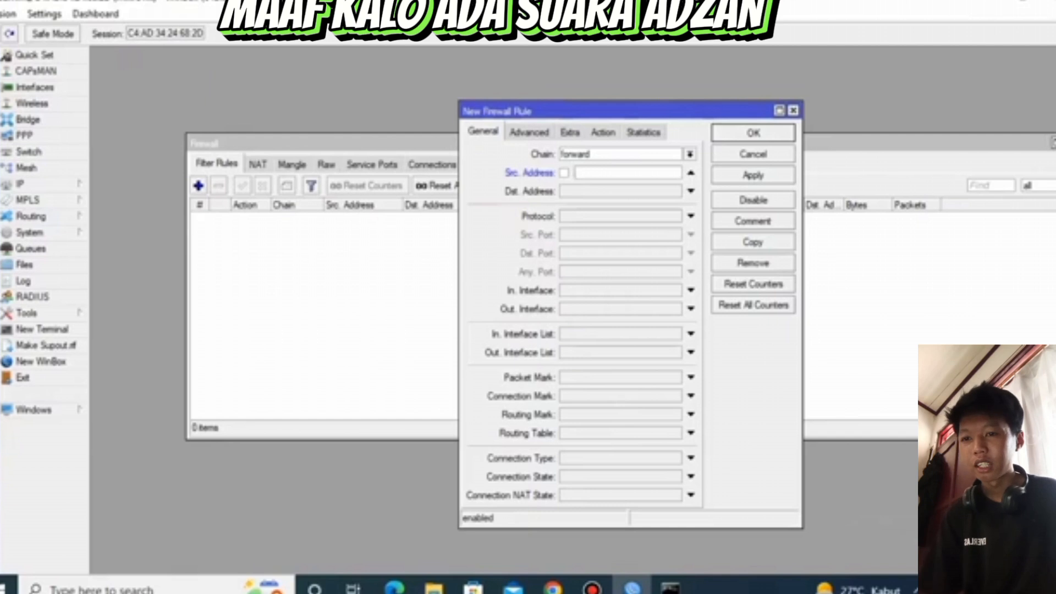
key("ctrl+v")
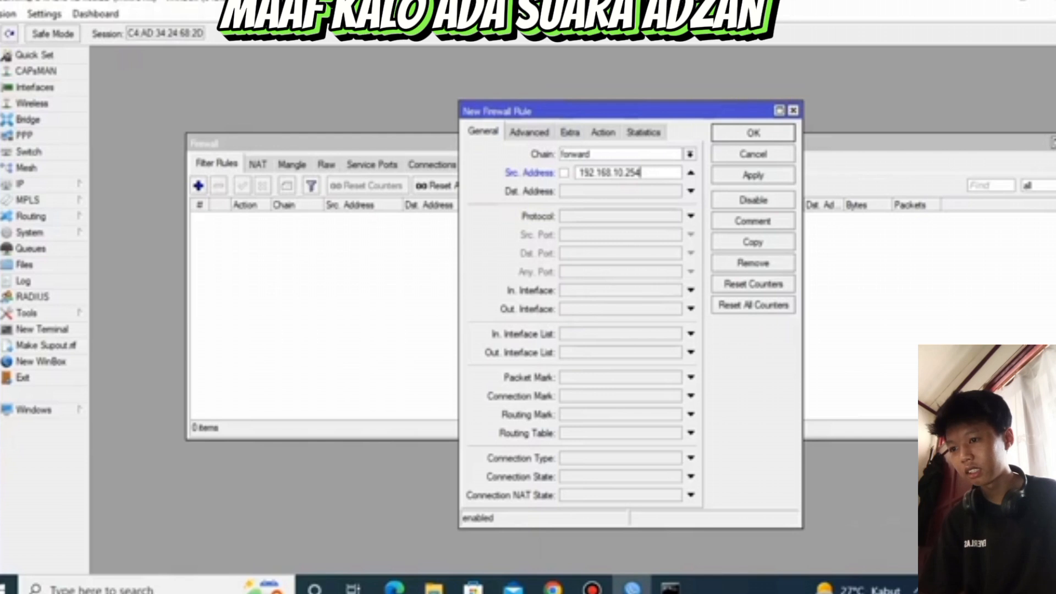
left_click(691, 353)
left_click(676, 353)
left_click(627, 365)
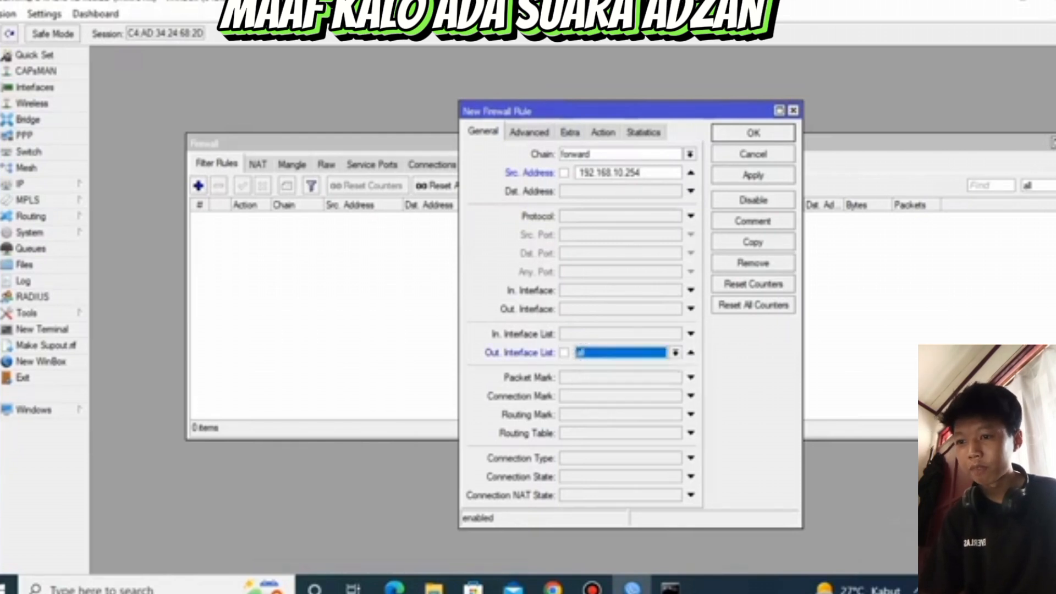
Set the rule's Out. Interface to ether1 and leave the Out. Interface List condition empty
left_click(691, 310)
left_click(691, 353)
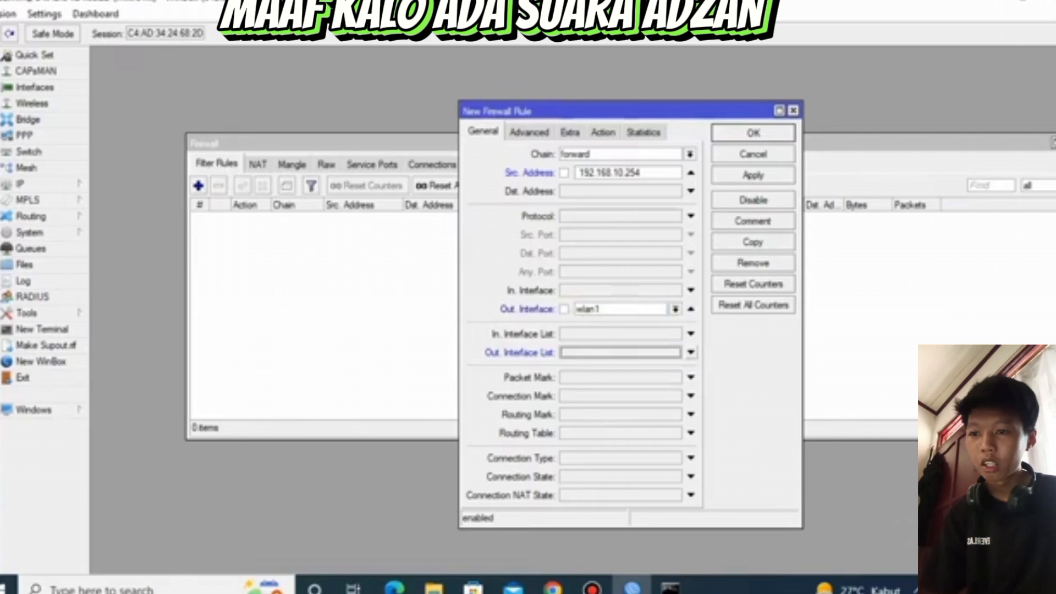
left_click(675, 309)
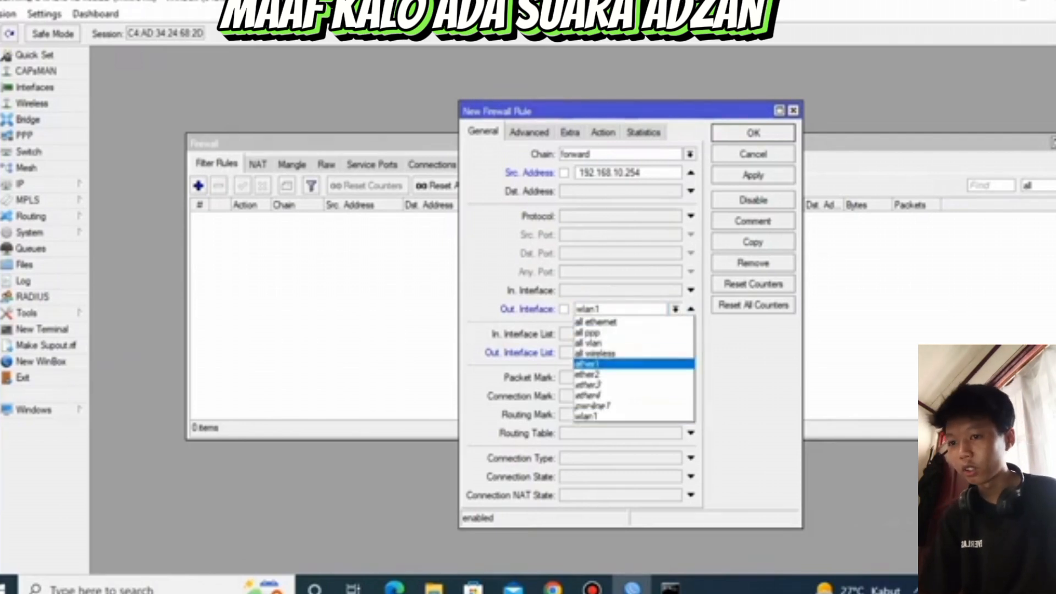
left_click(633, 363)
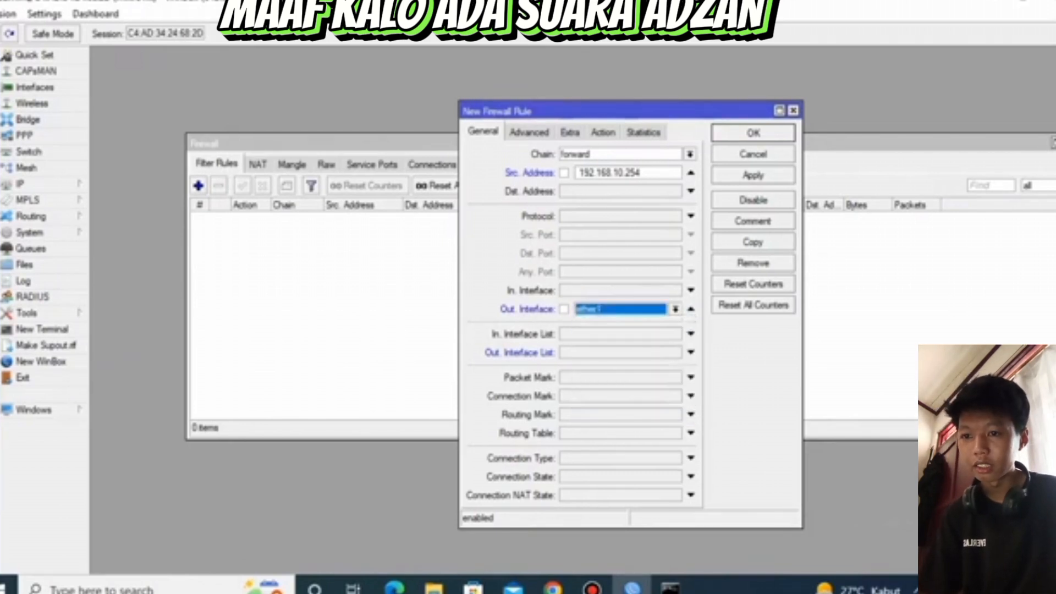
Keep the rule's action as accept, then apply and save the rule for 192.168.10.254
left_click(529, 132)
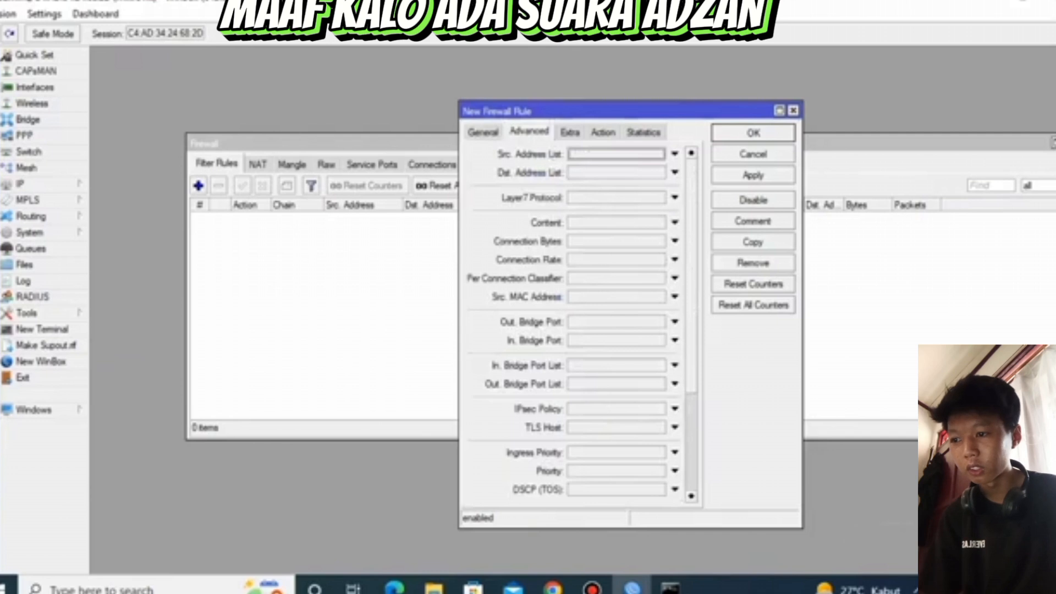
left_click(570, 133)
left_click(604, 132)
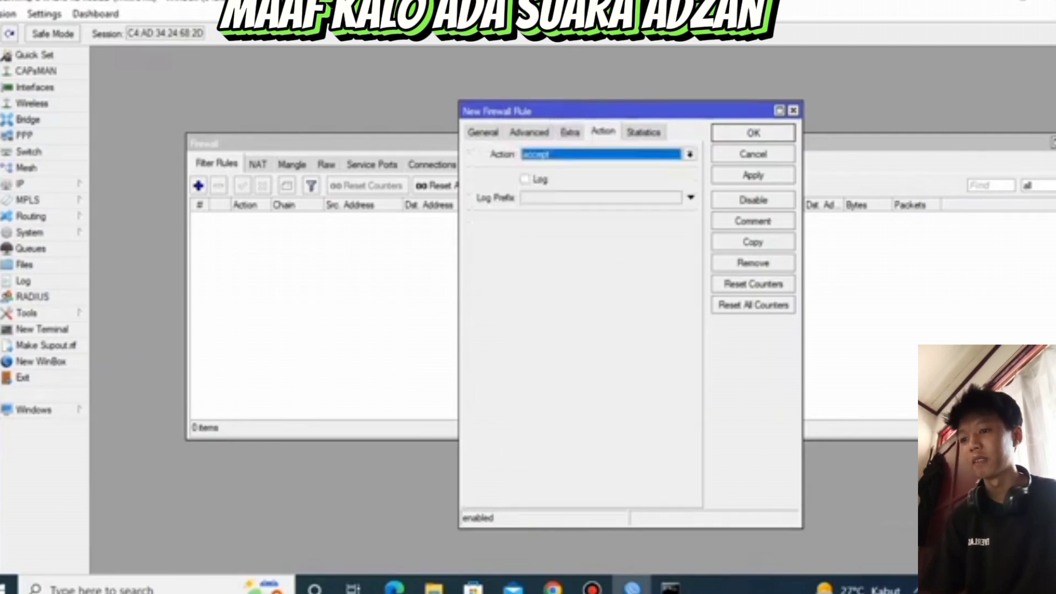
left_click(753, 175)
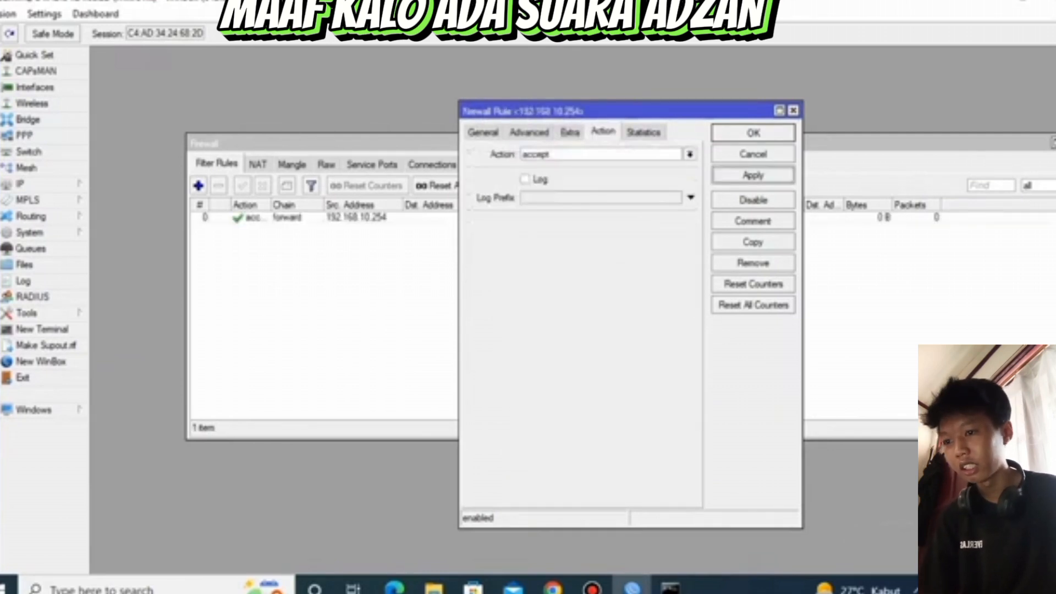
left_click(753, 133)
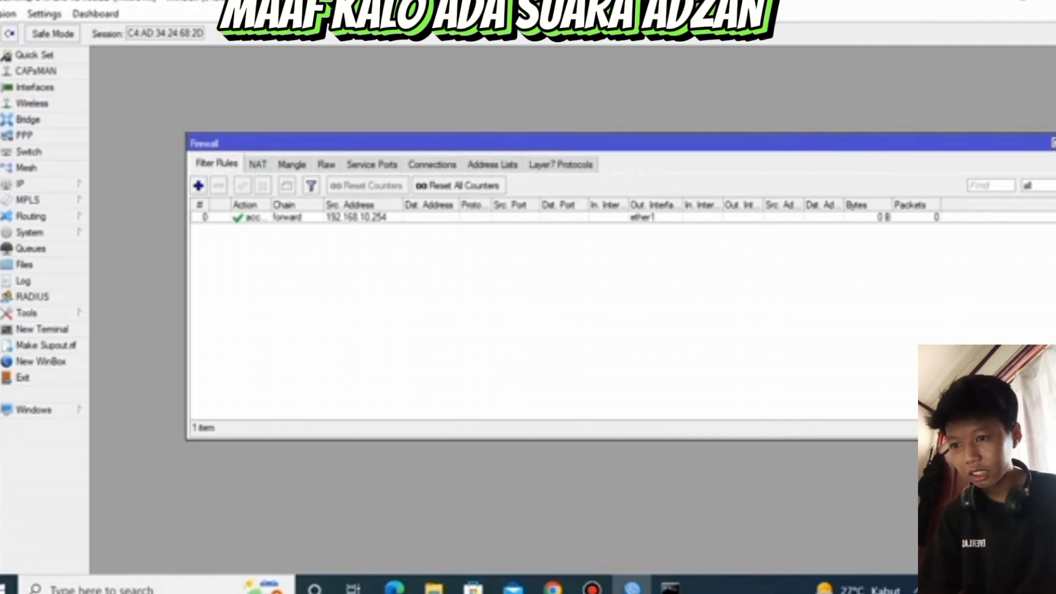
Add a second filter rule on the forward chain with Src. Address 192.168.10.0/24
left_click(199, 185)
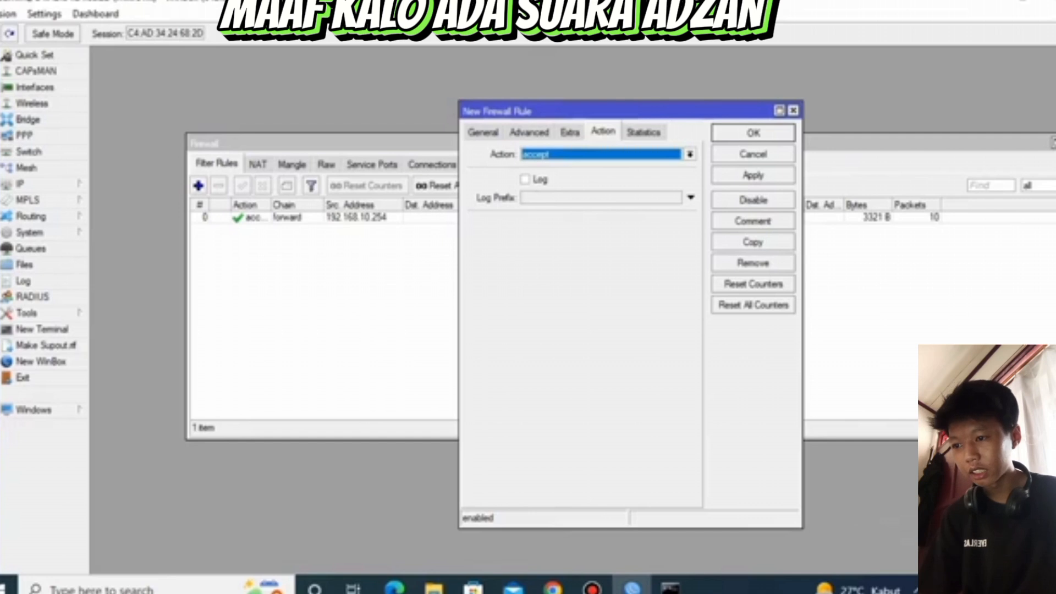
left_click(483, 133)
left_click(691, 173)
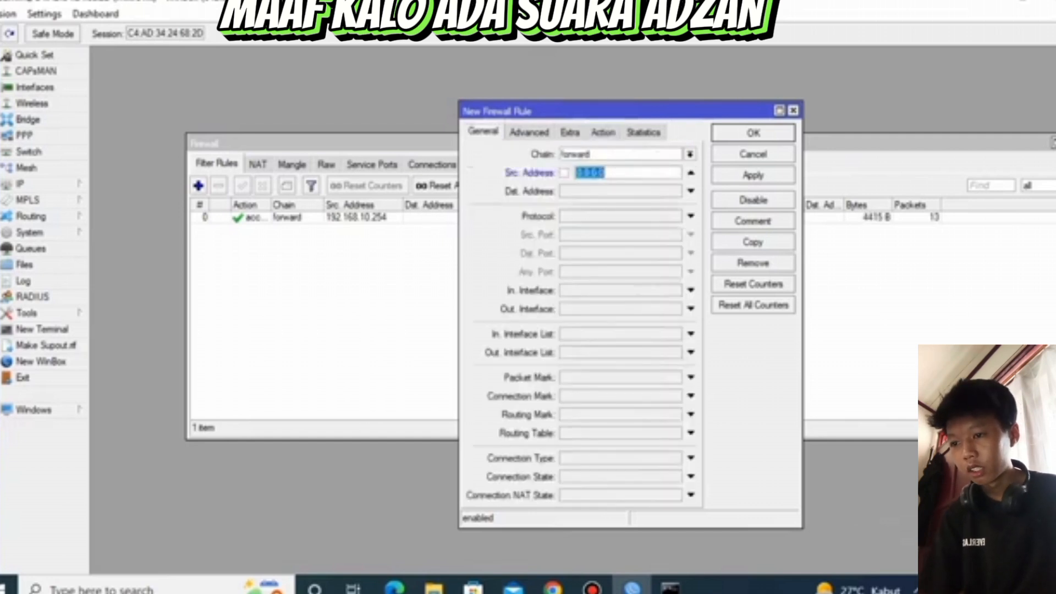
key("BackSpace")
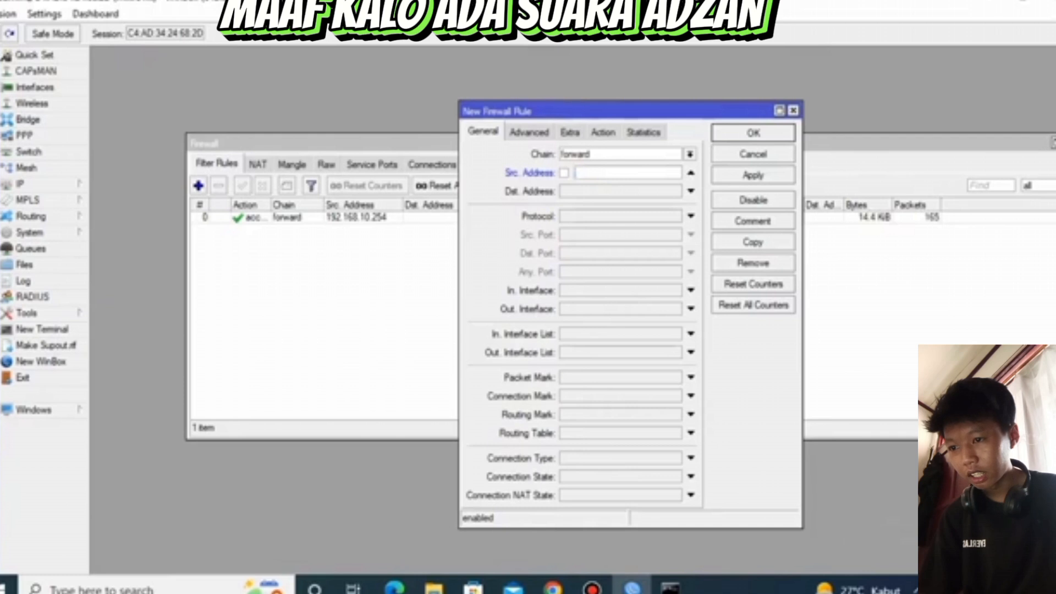
key("ctrl+v")
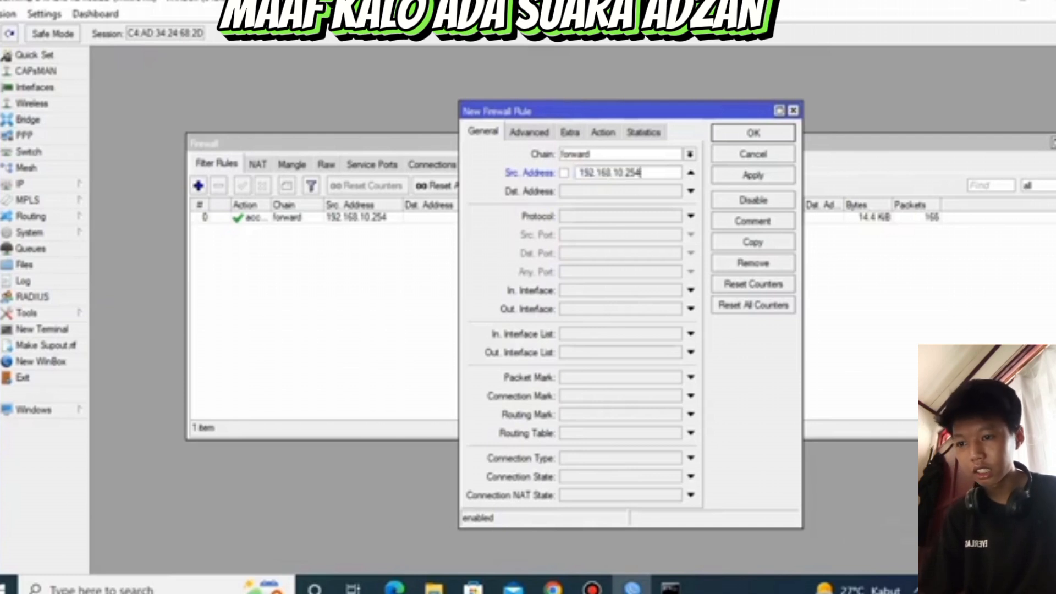
key("BackSpace")
key("BackSpace")
key("BackSpace")
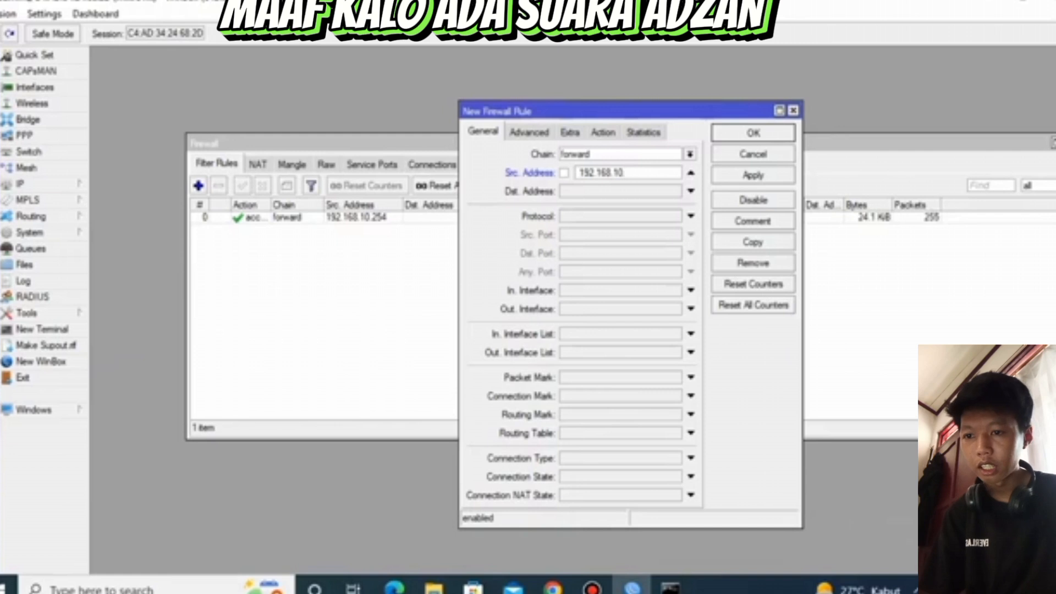
type("0/24")
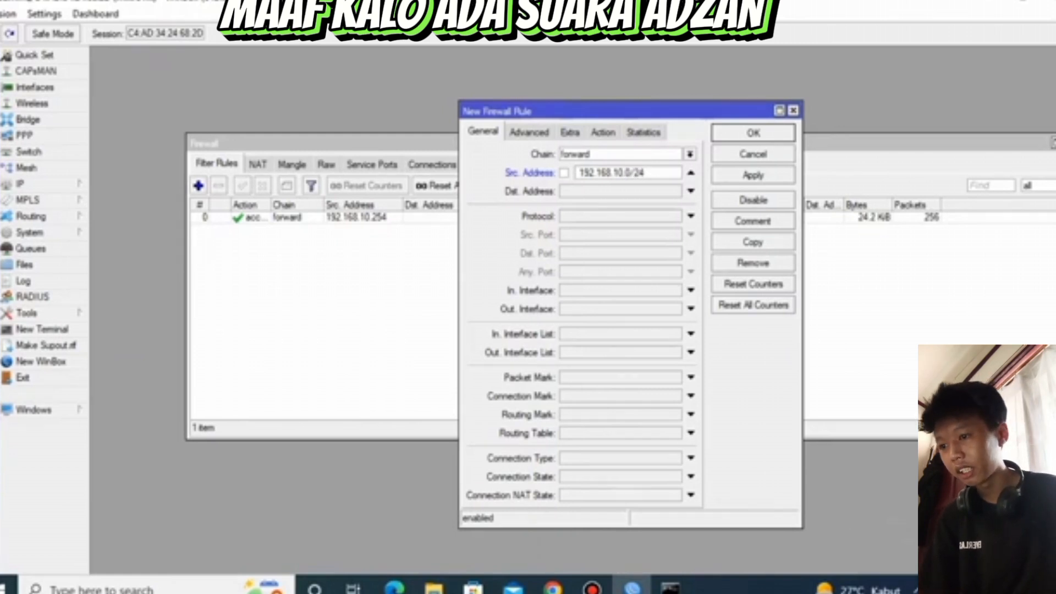
Set the second rule's Out. Interface to ether1
left_click(691, 309)
left_click(676, 310)
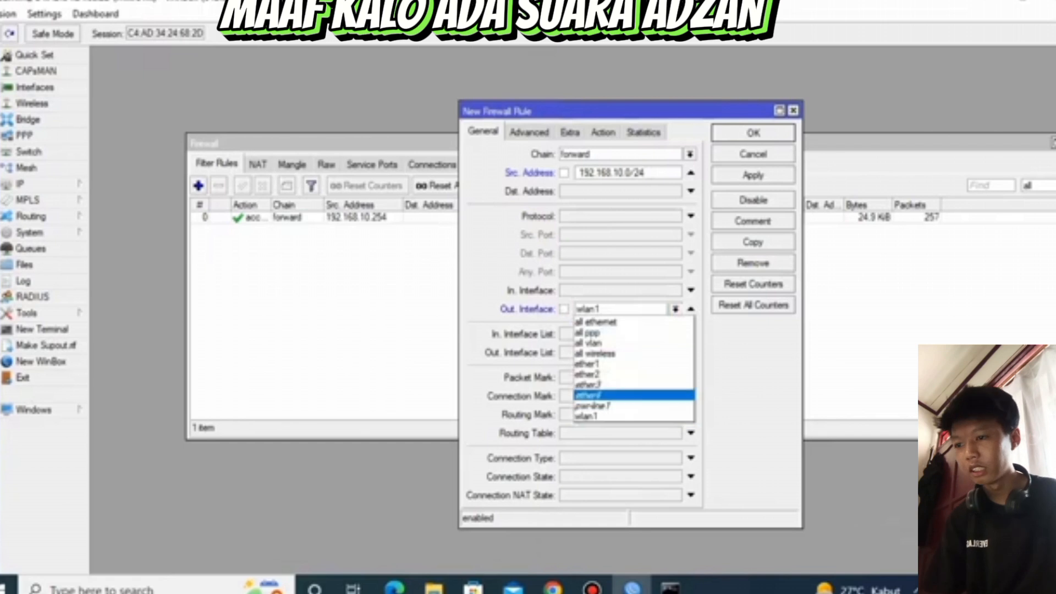
left_click(616, 365)
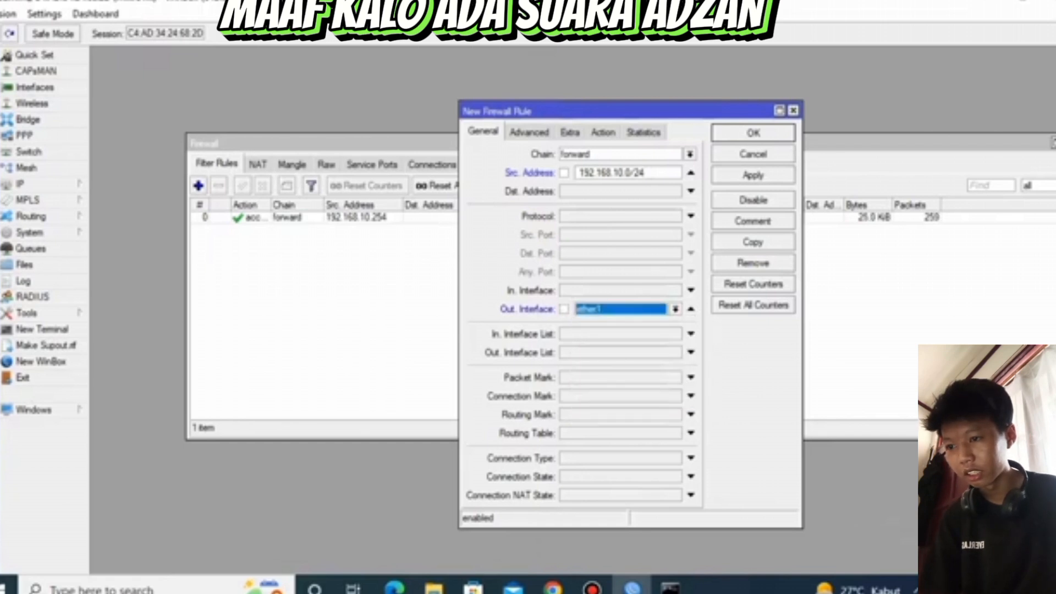
Set the second rule's action to drop, then apply and save the rule
left_click(529, 133)
left_click(570, 132)
left_click(603, 133)
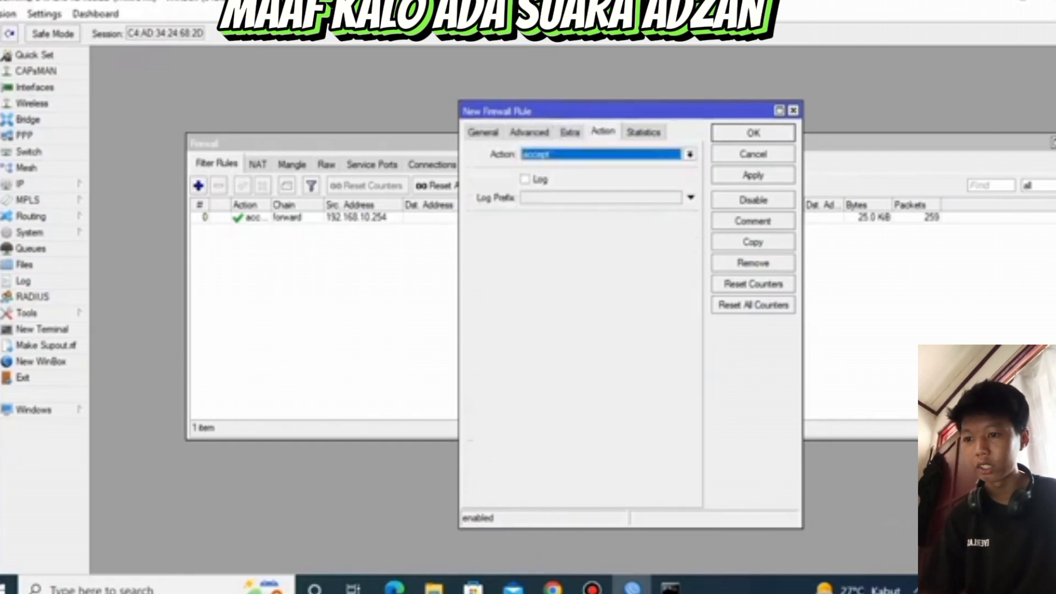
left_click(690, 155)
left_click(530, 199)
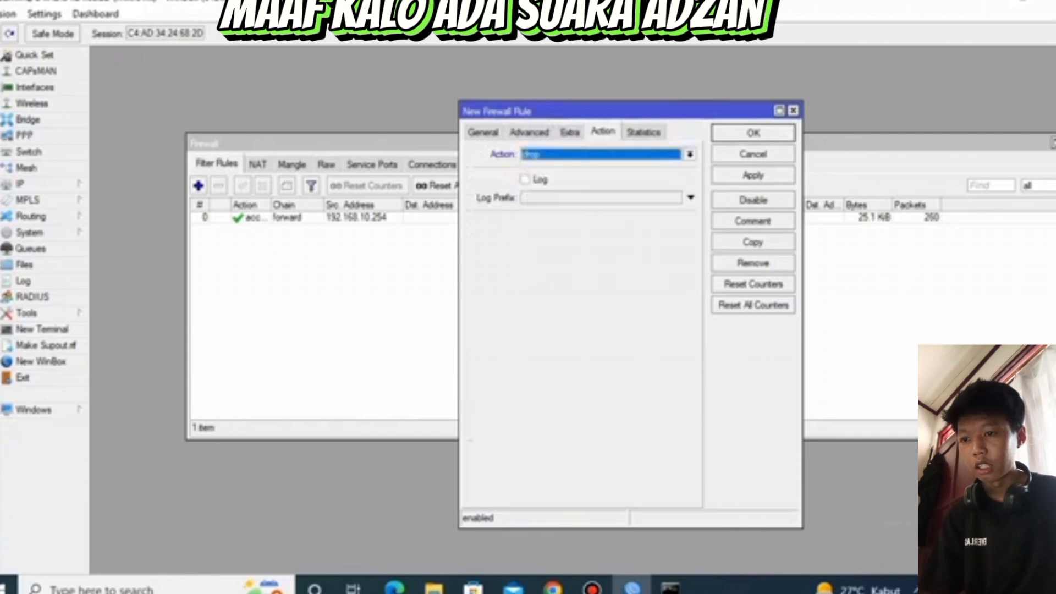
left_click(754, 175)
left_click(754, 133)
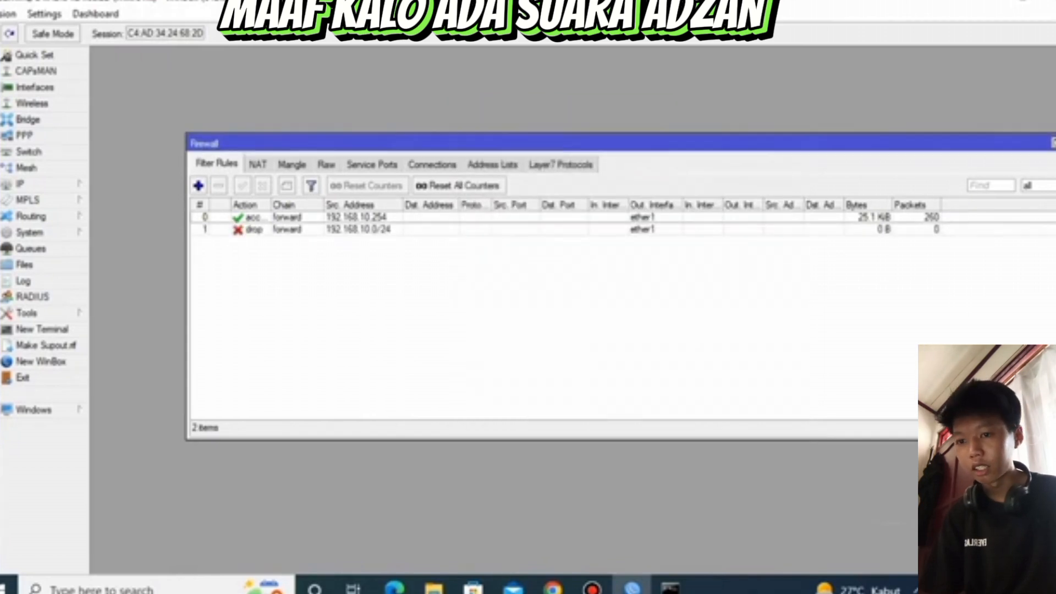
Switch to a new Command Prompt window and ping google.com to test internet access, then return to the firewall rules
left_click(102, 589)
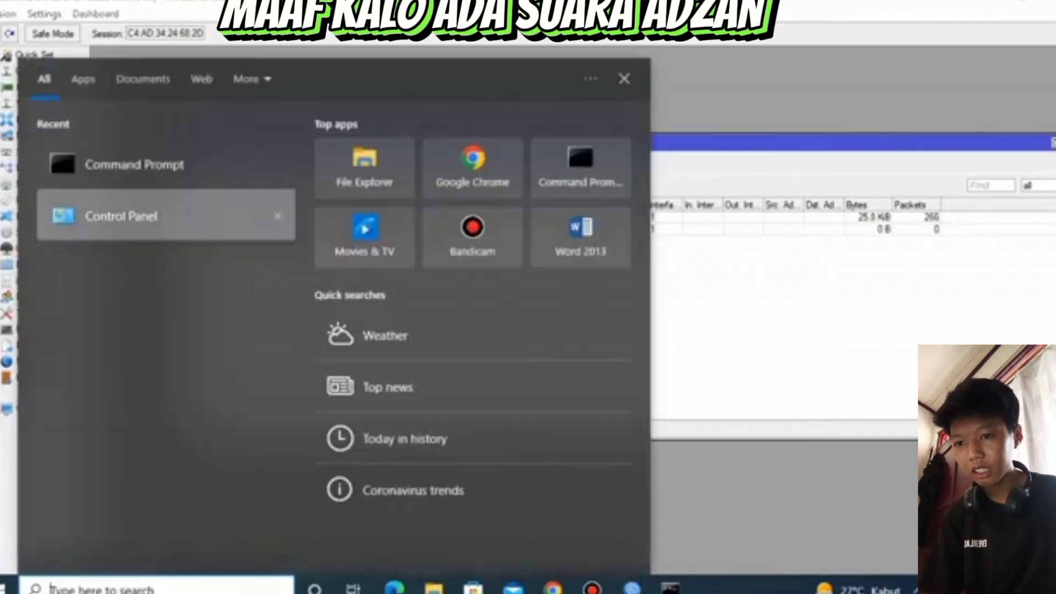
left_click(135, 165)
left_click(226, 134)
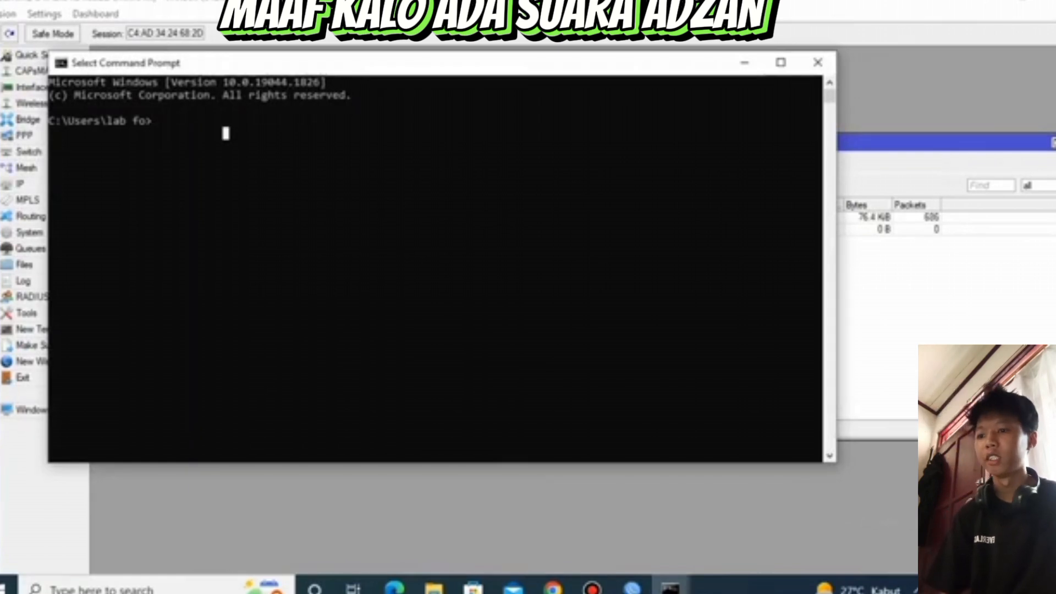
type("pi")
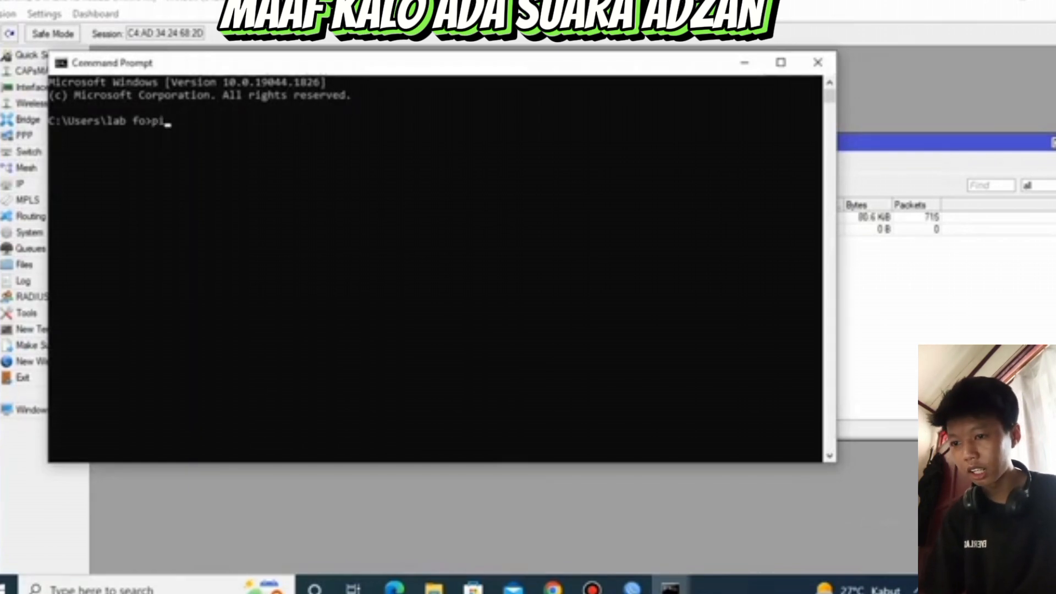
type("ng goo")
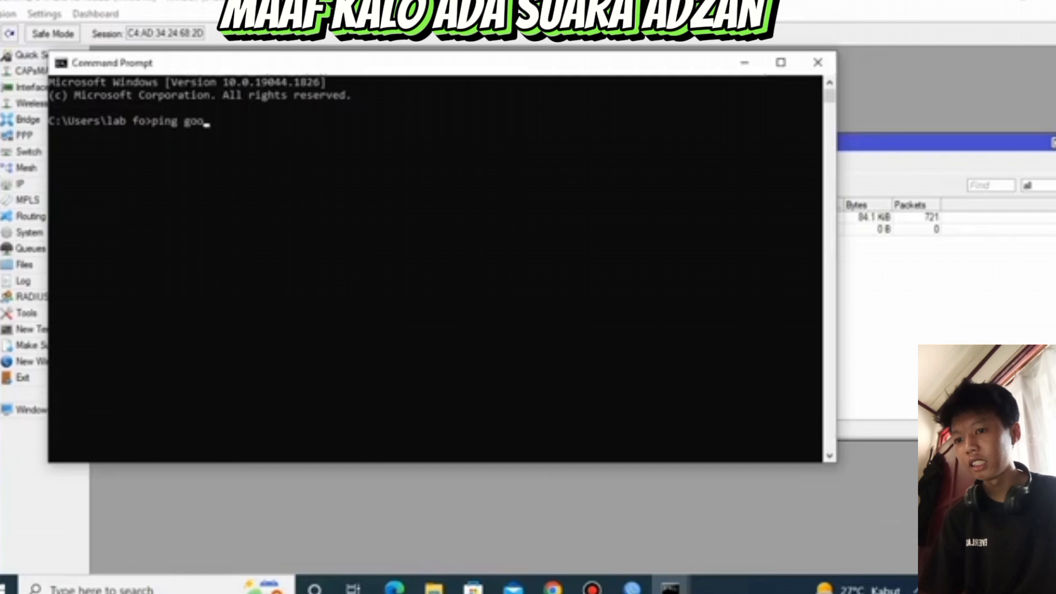
type("gle.com")
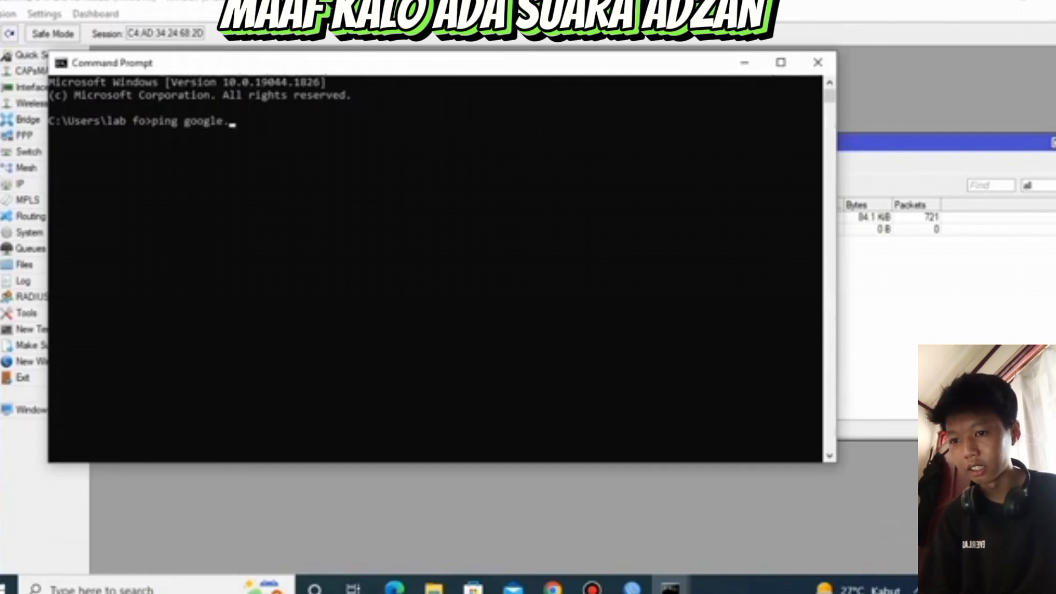
key("Return")
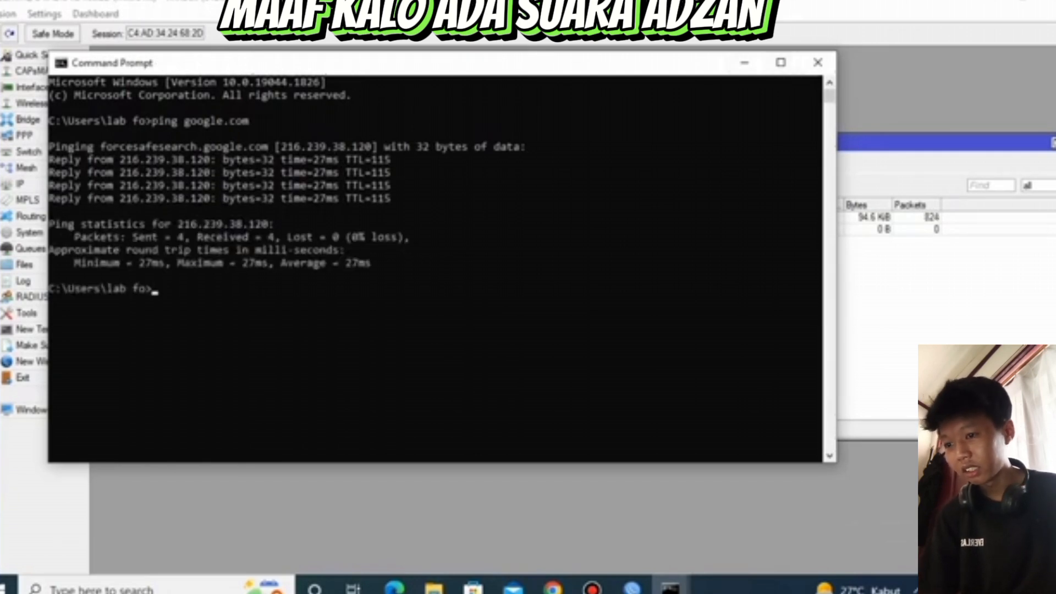
left_click(744, 62)
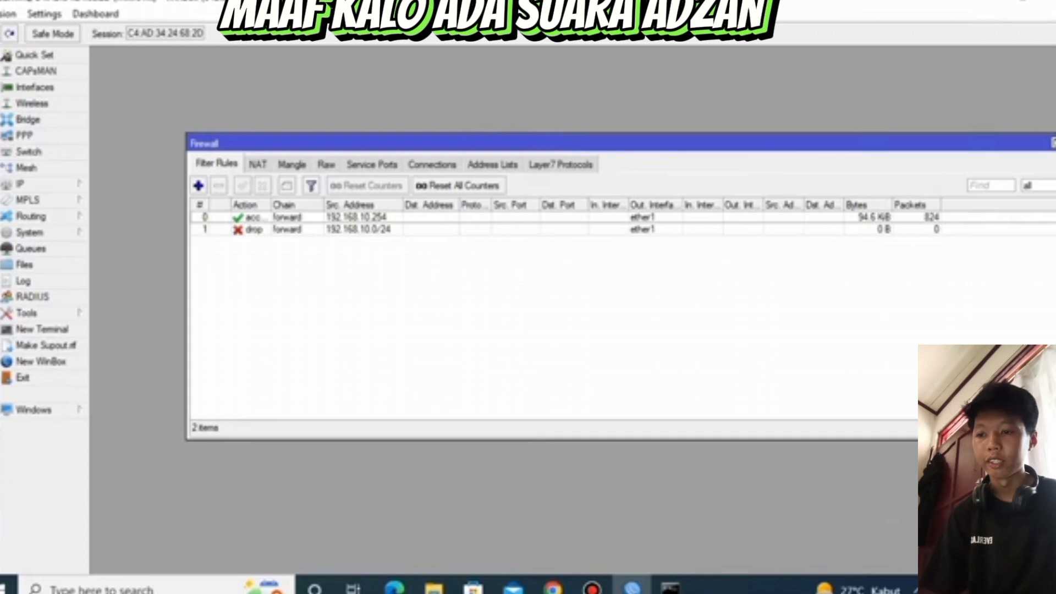
Move the 192.168.10.0/24 drop rule above the 192.168.10.254 accept rule, and test it by pinging 8.8.8.8 from Command Prompt
left_click_drag(357, 229, 357, 215)
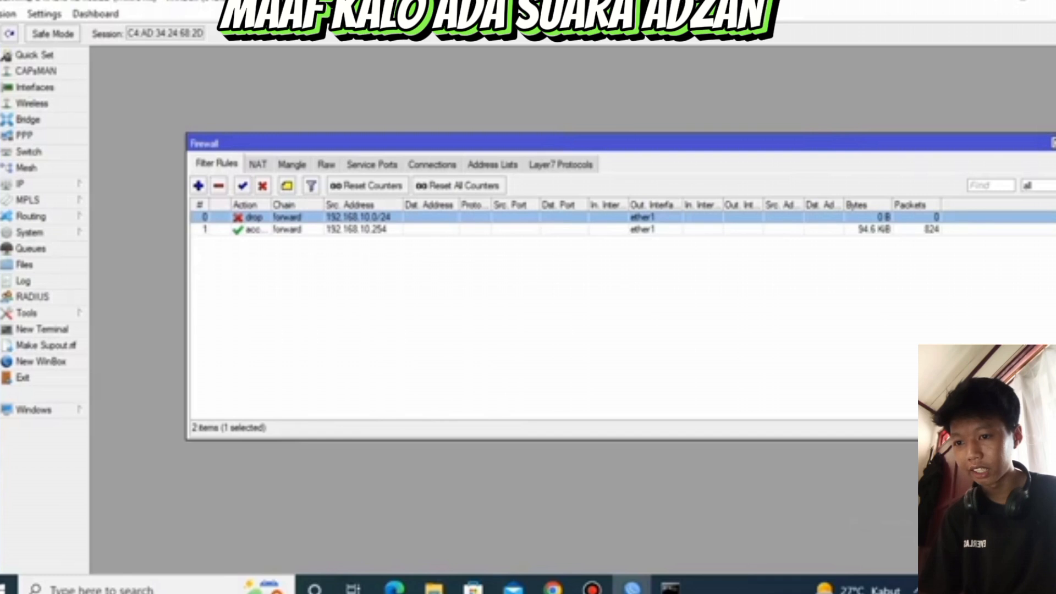
left_click(670, 587)
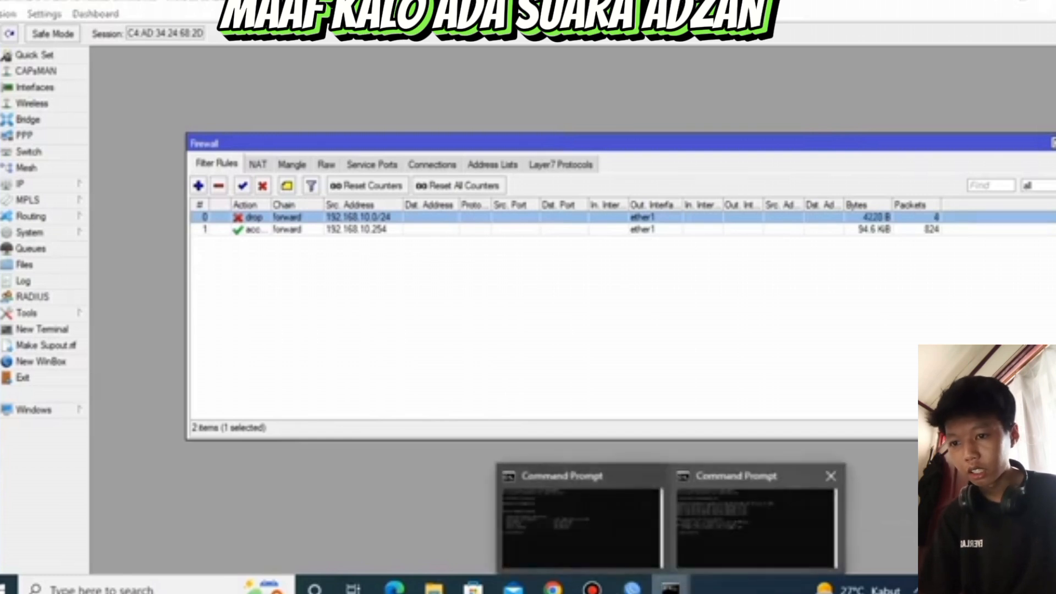
left_click(756, 522)
left_click(220, 313)
left_click(168, 289)
key("Escape")
type("ping")
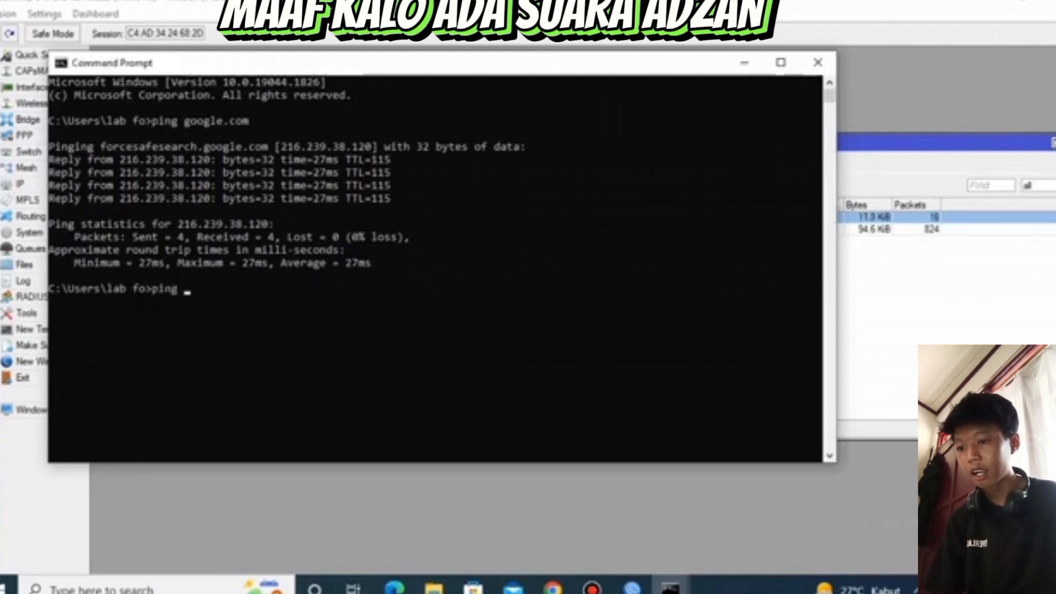
type(" 8.8.8.8")
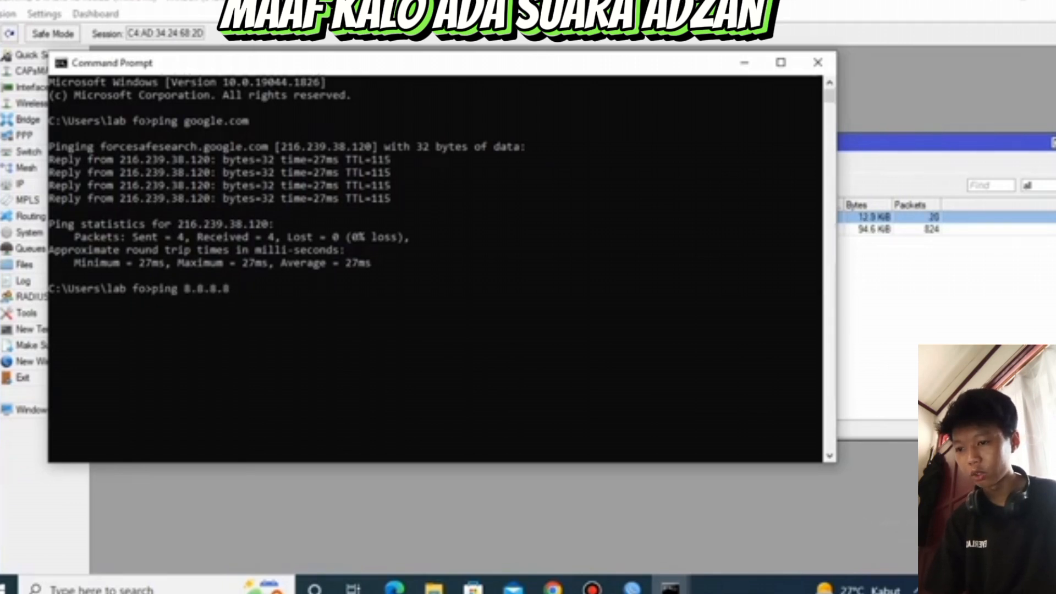
key("Return")
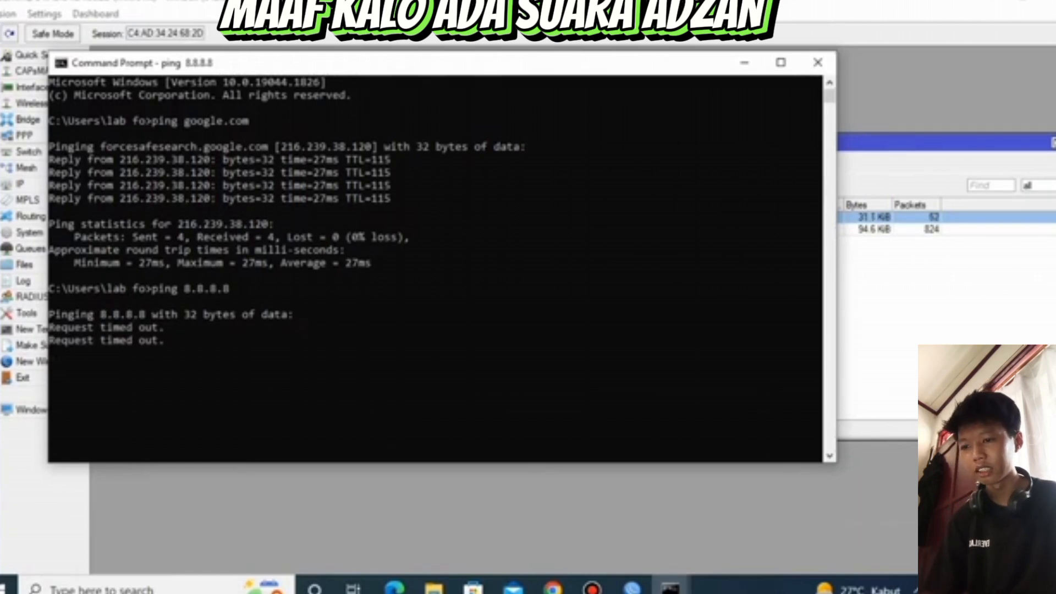
left_click(744, 62)
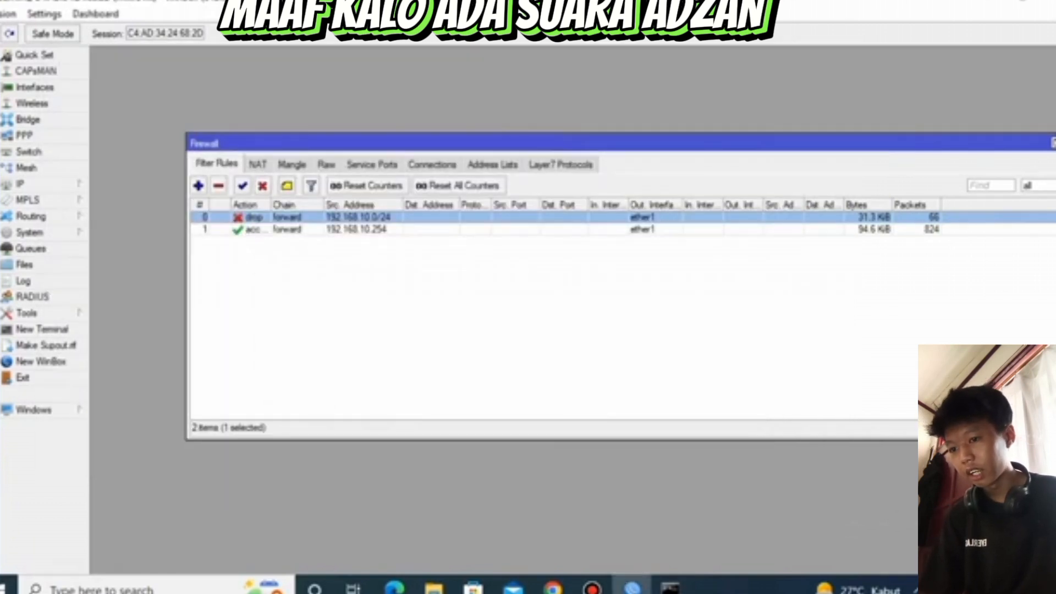
Add a firewall address list entry named internet with address 192.168.10.254, then apply and save it
left_click(492, 164)
left_click(199, 185)
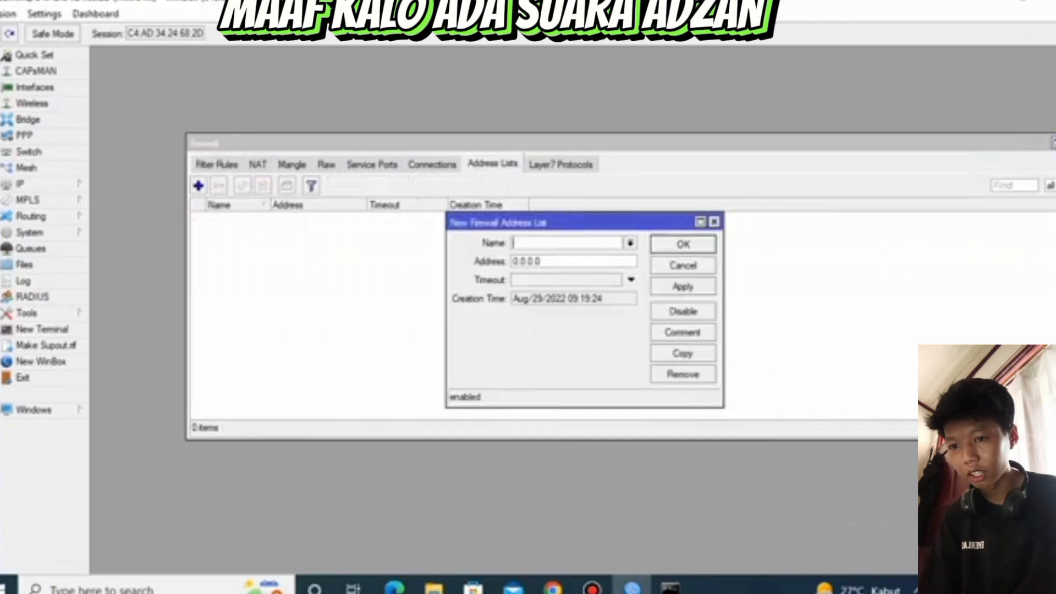
type("bl")
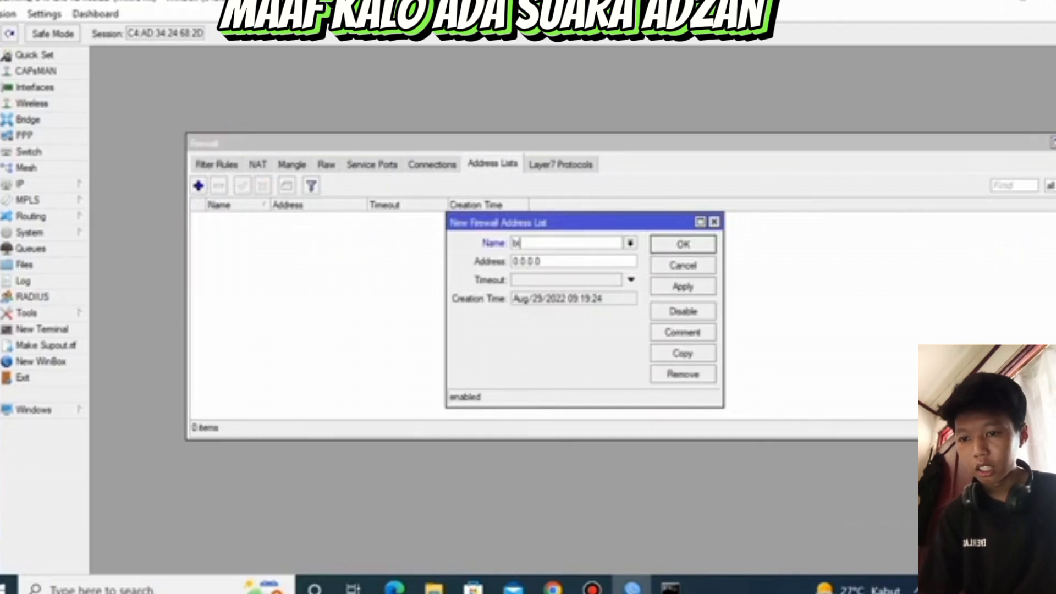
key("BackSpace")
key("BackSpace")
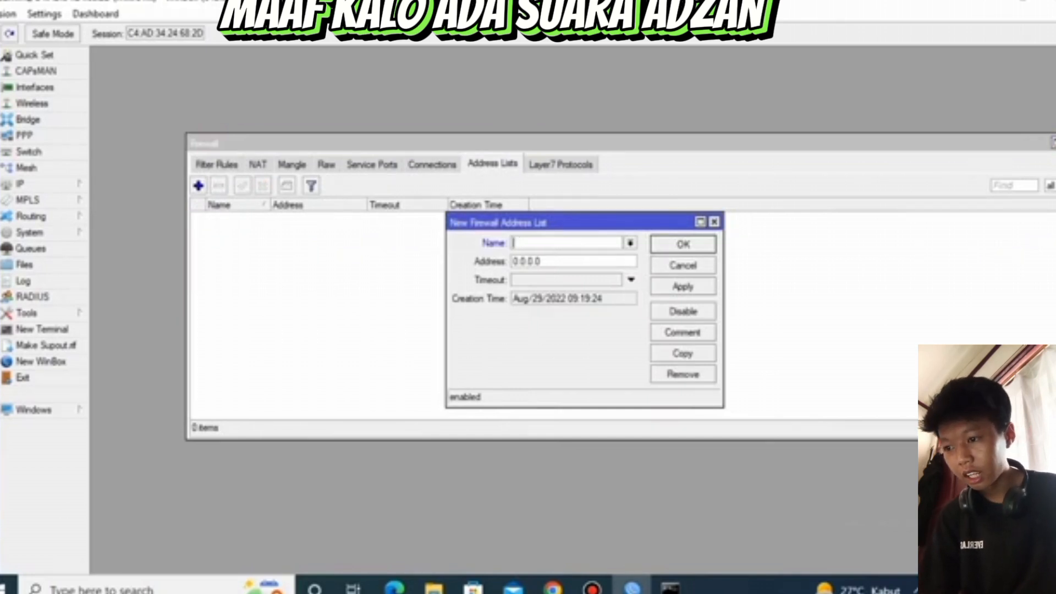
type("interne")
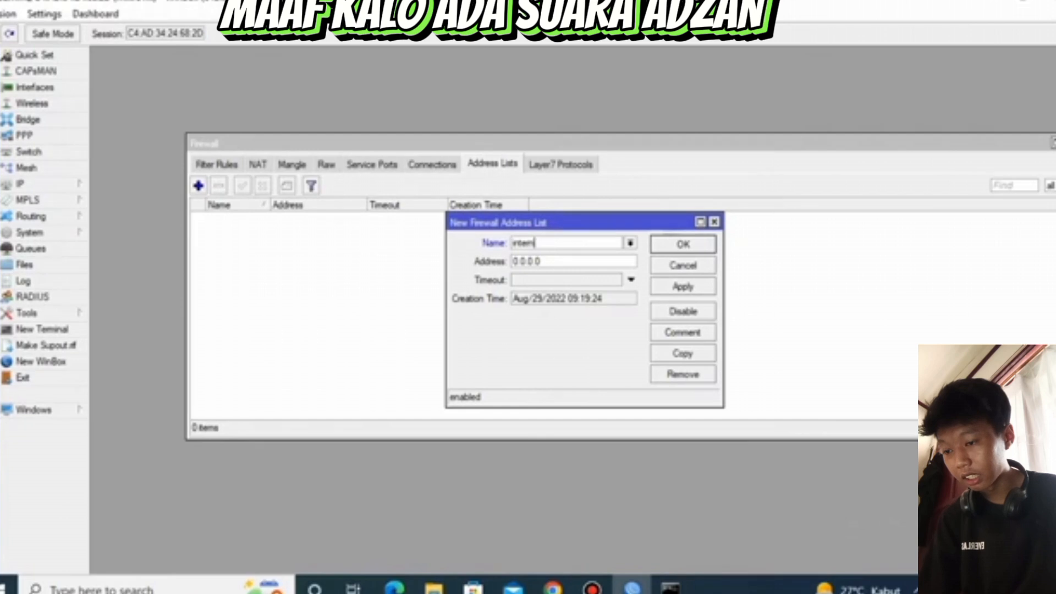
type("t")
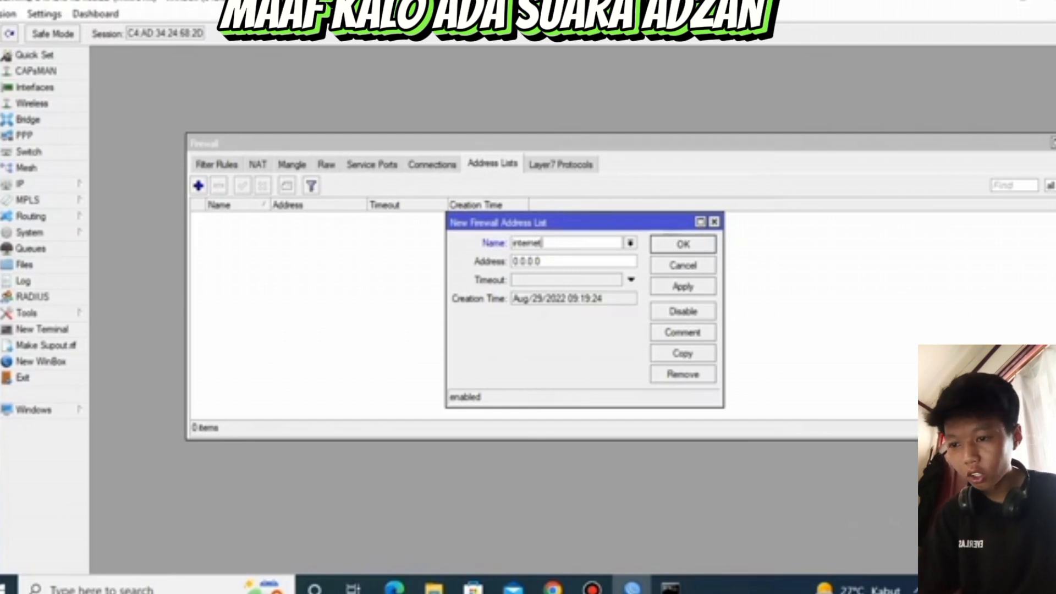
key("Tab")
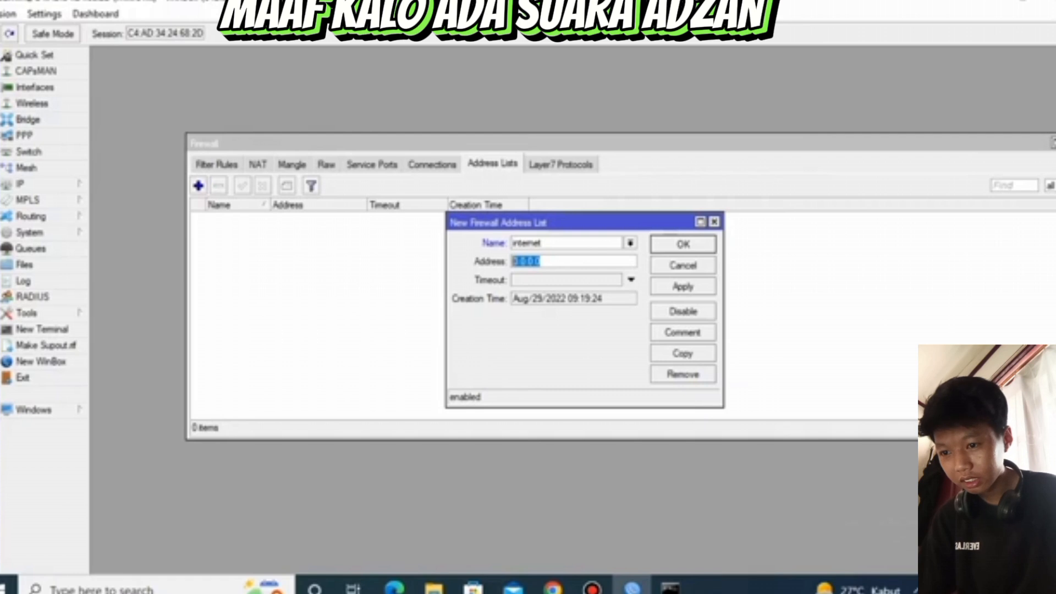
key("BackSpace")
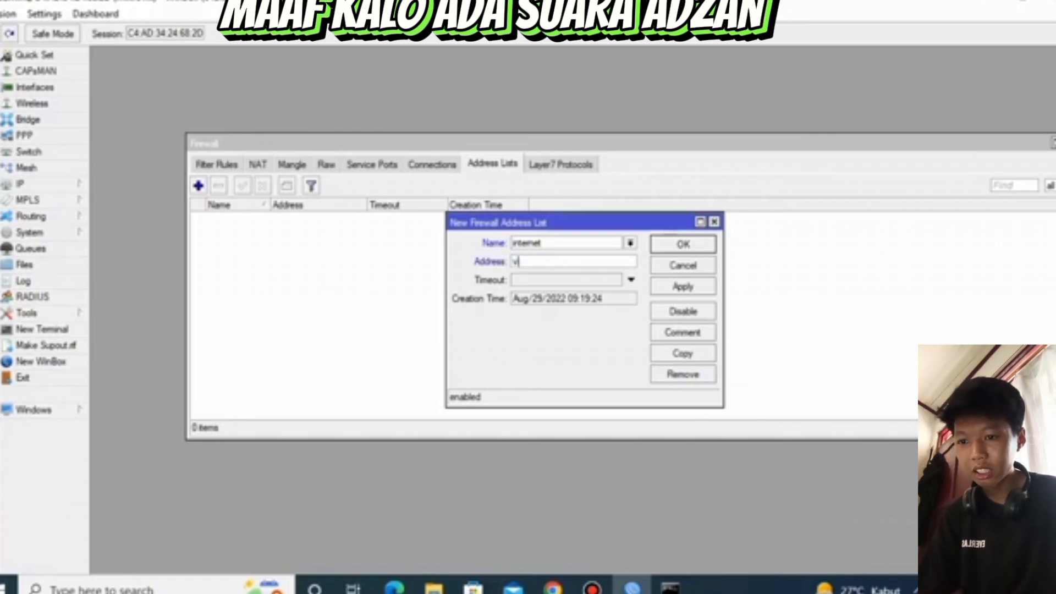
type("192.168.10.254")
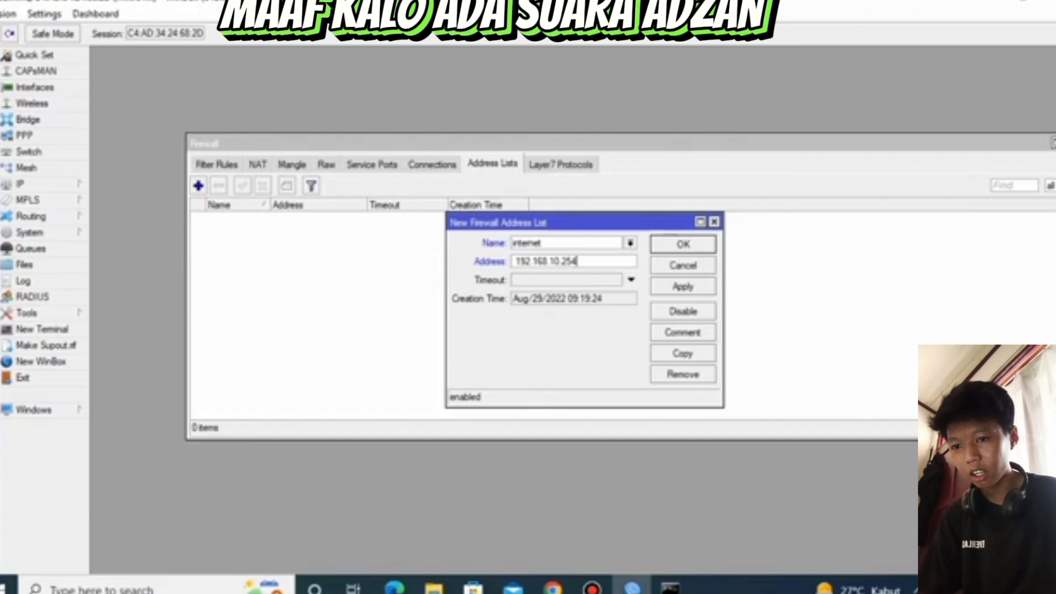
left_click(684, 287)
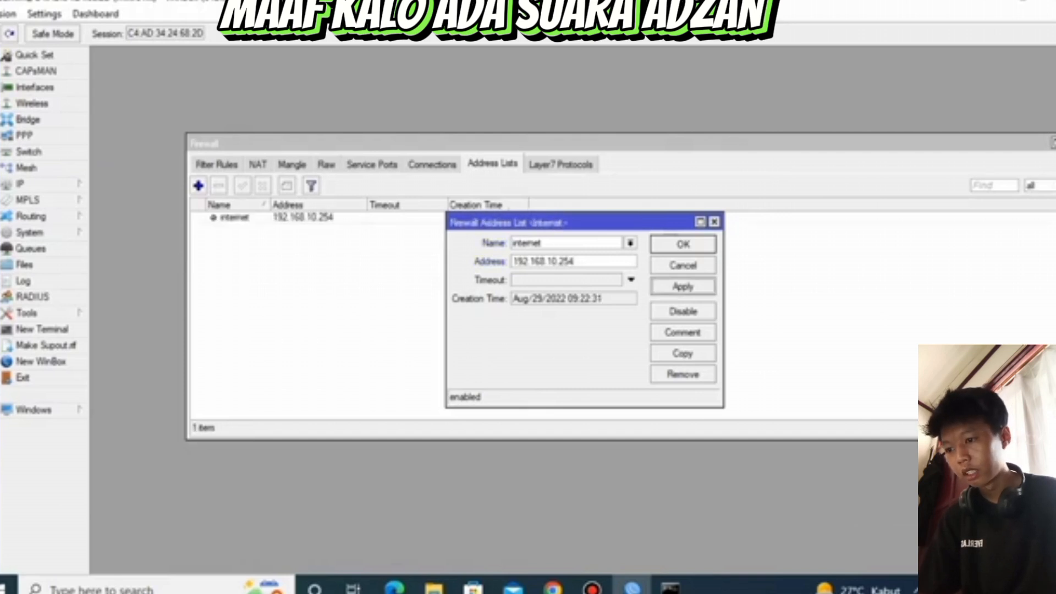
left_click(684, 244)
Add a second entry to the internet address list with address 192.168.10.20, then apply and save it
left_click(199, 186)
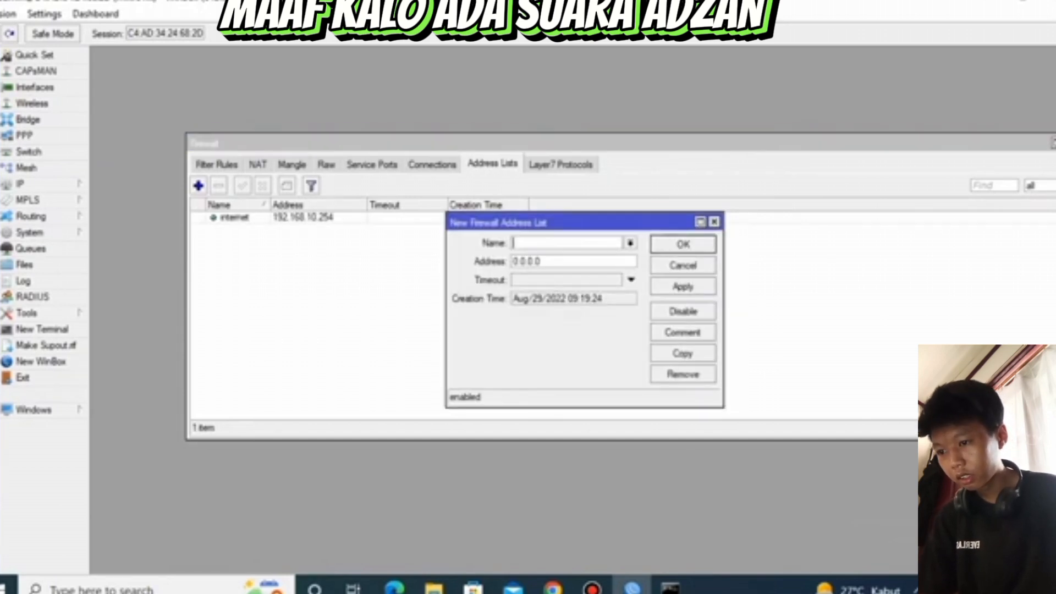
type("internet")
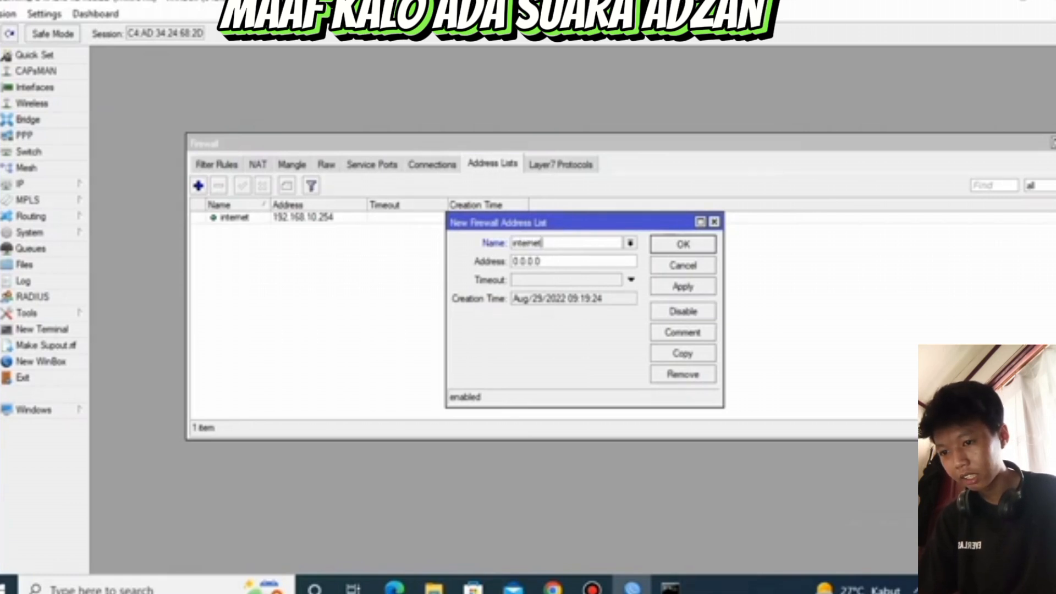
key("Tab")
key("BackSpace")
type("1")
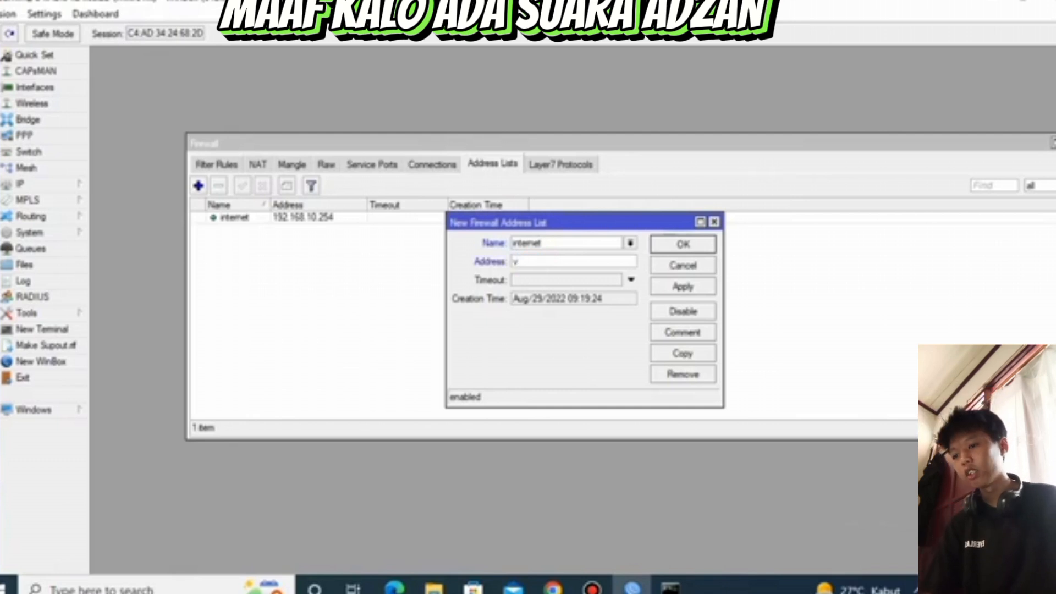
key("BackSpace")
type("192.168.10.254")
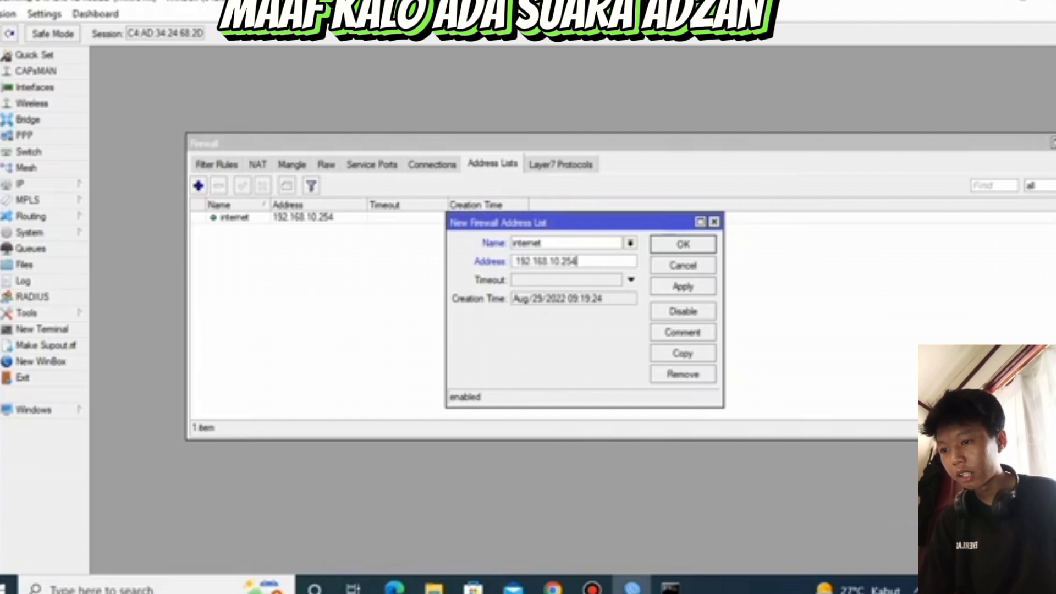
key("BackSpace")
key("BackSpace")
type("0")
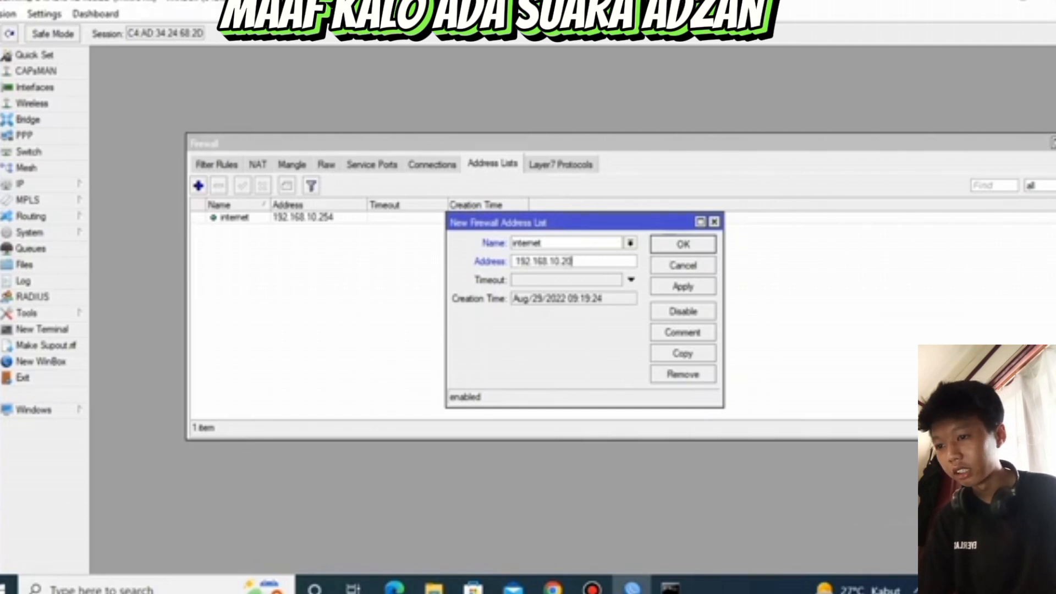
left_click(684, 287)
left_click(683, 244)
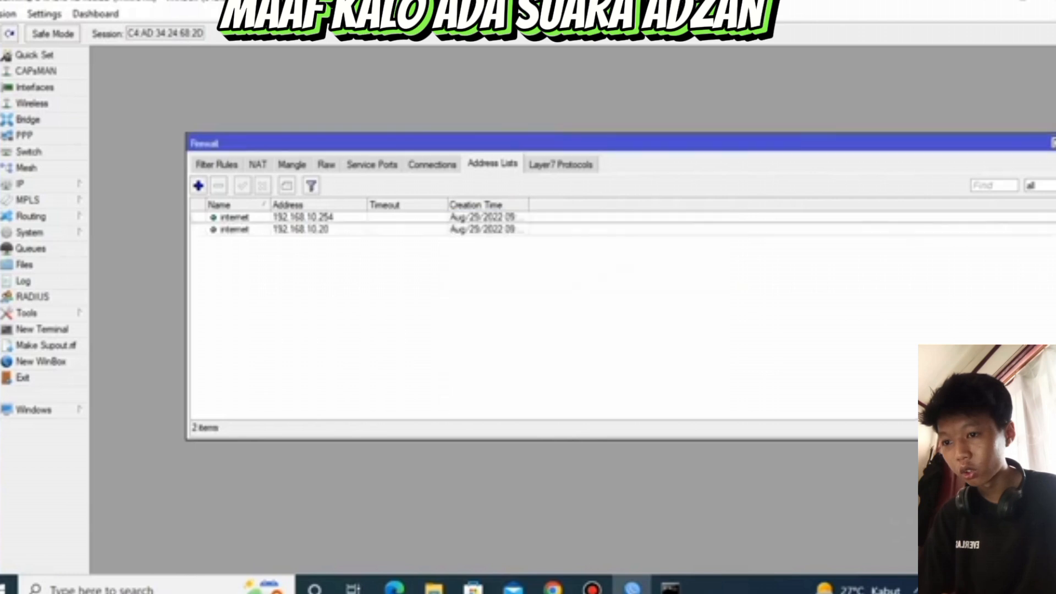
Add an address list entry named blok internet with address 192.168.10.22, then apply and save it
key("Insert")
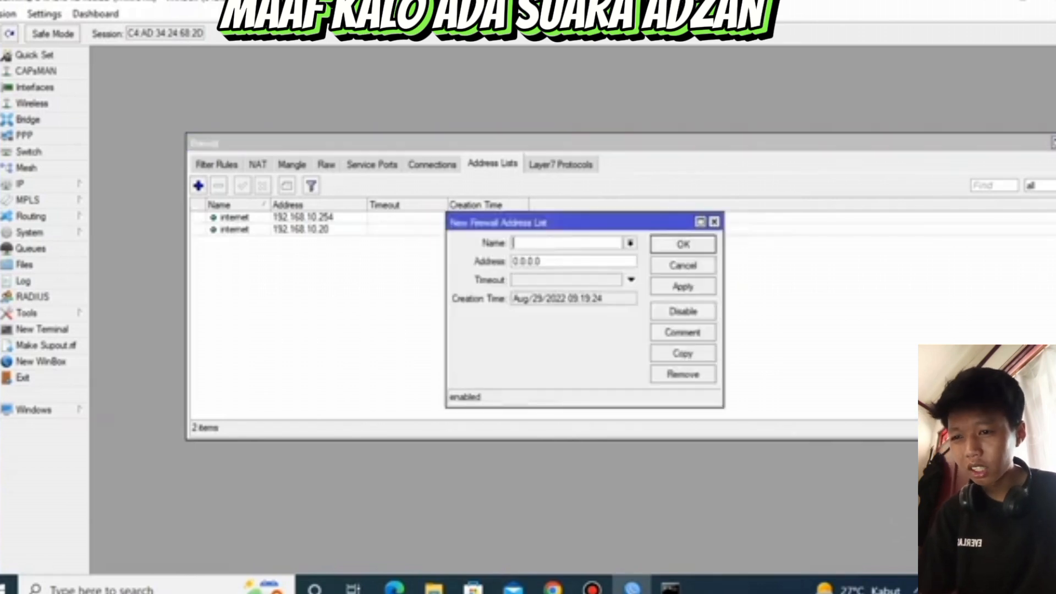
type("blok")
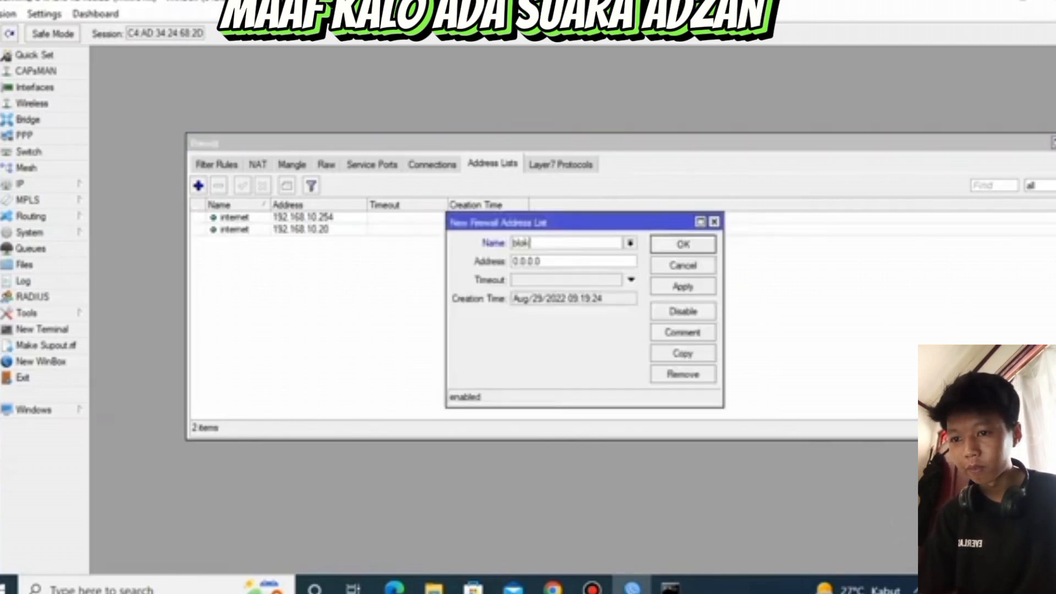
type(" internet")
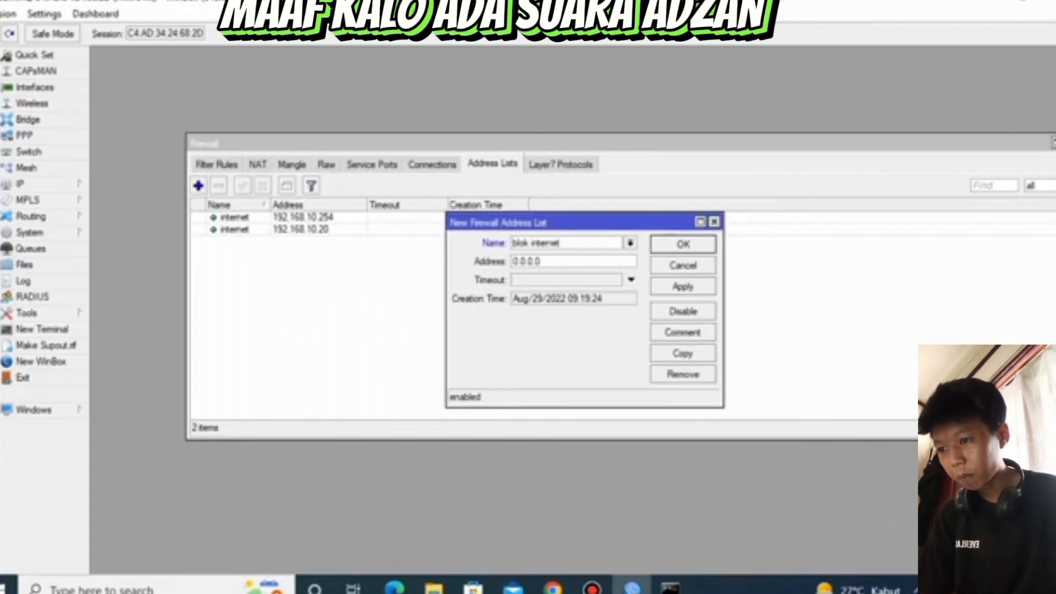
key("Tab")
key("BackSpace")
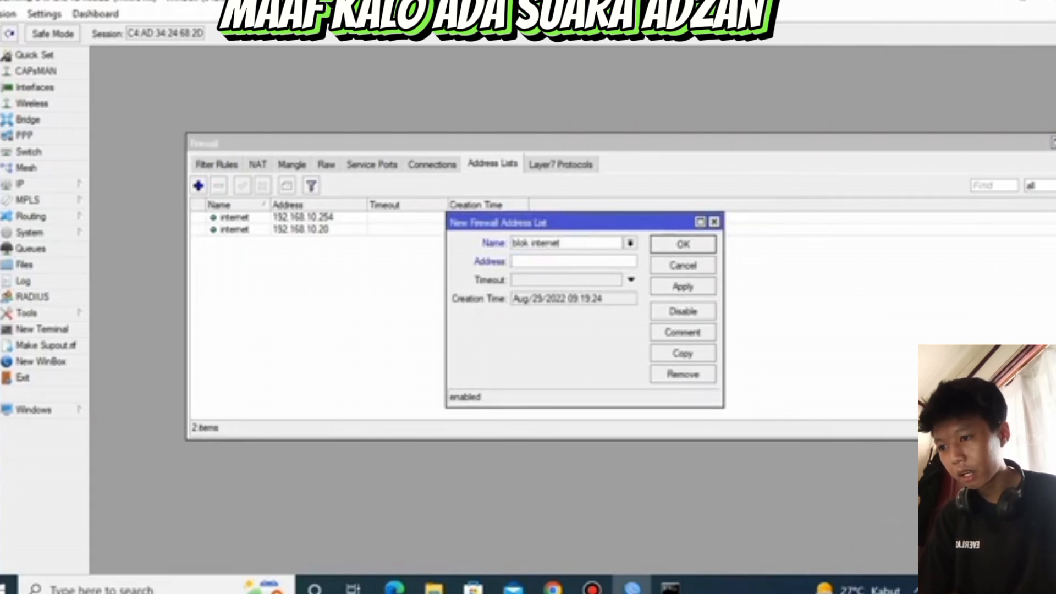
type("192.168.10.254")
key("BackSpace")
key("BackSpace")
type("2")
left_click(682, 286)
left_click(684, 244)
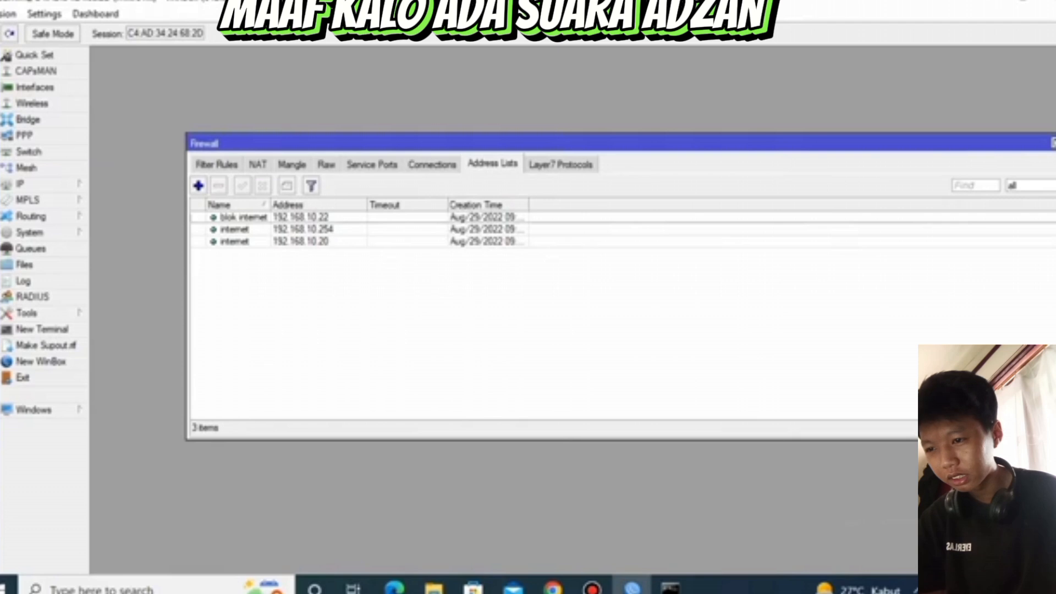
Add a second entry to the blok internet address list with address 192.168.10.16, then apply and save it
left_click(199, 186)
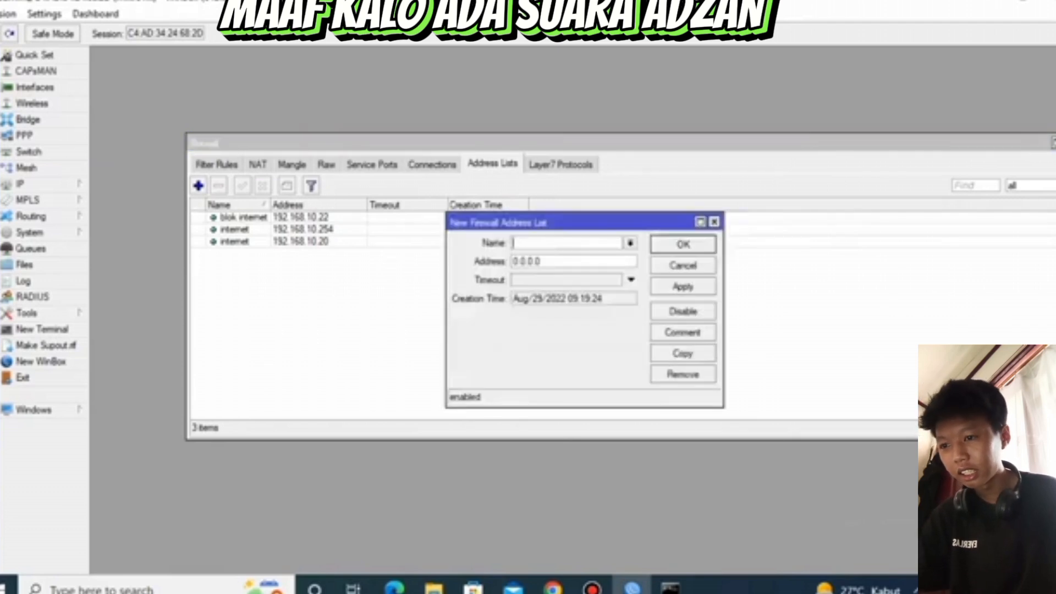
type("blok")
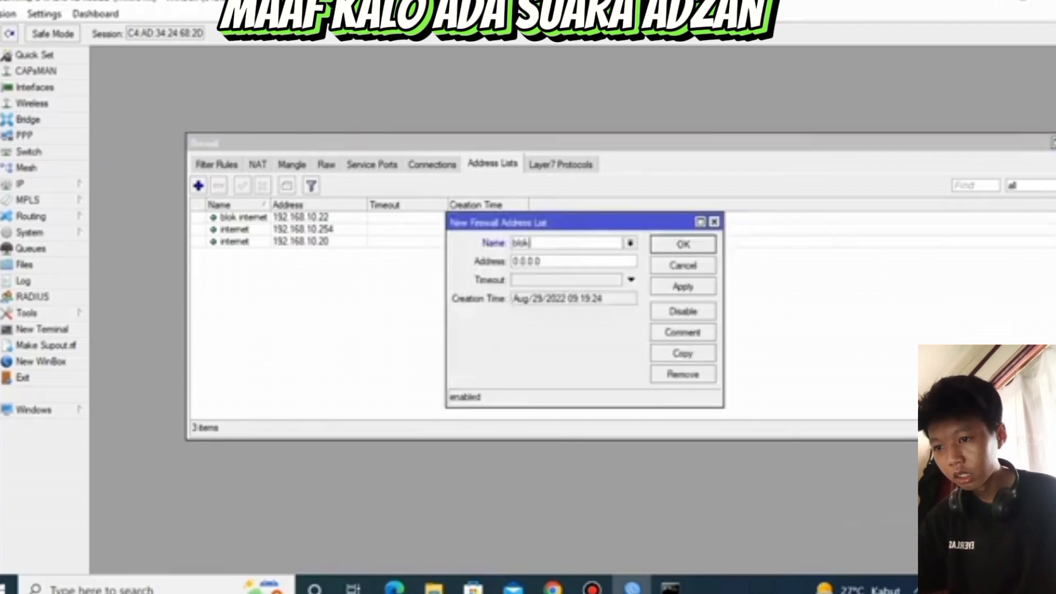
type(" int")
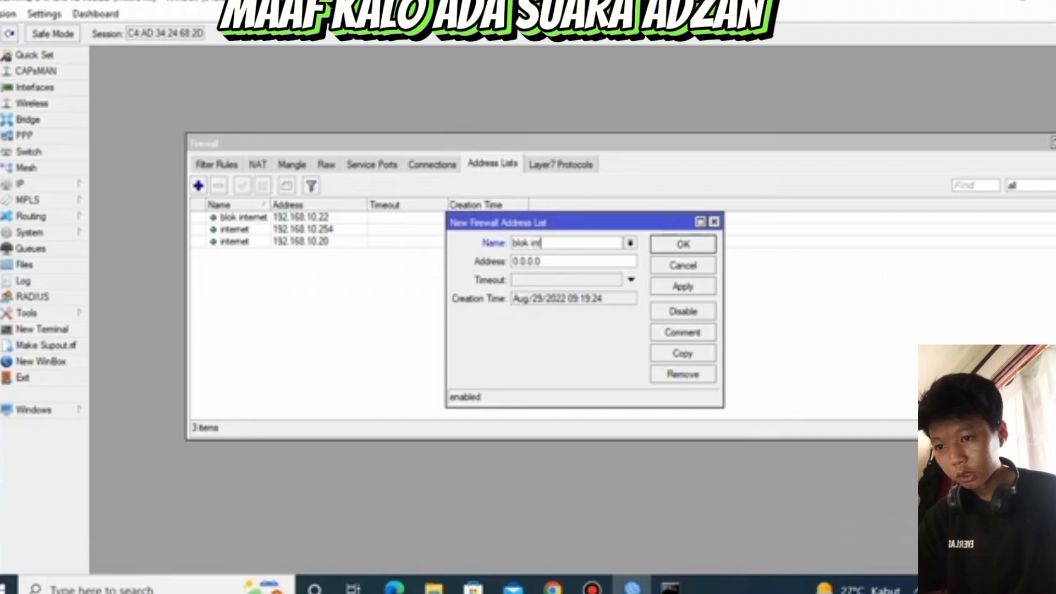
type("ernet")
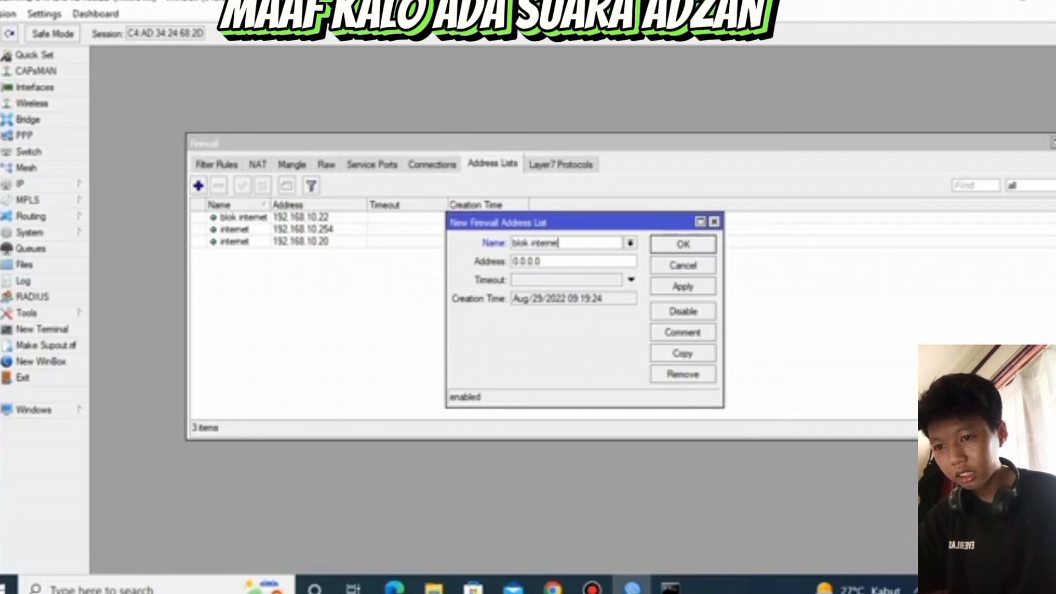
left_click_drag(542, 262, 512, 262)
type("192.168.10.254")
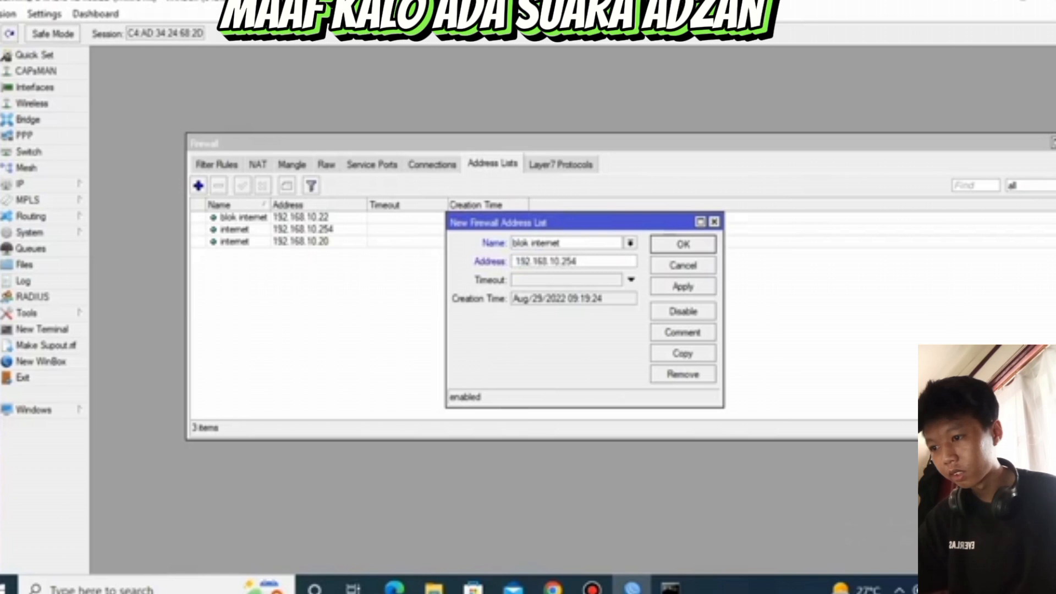
key("BackSpace")
key("BackSpace")
key("BackSpace")
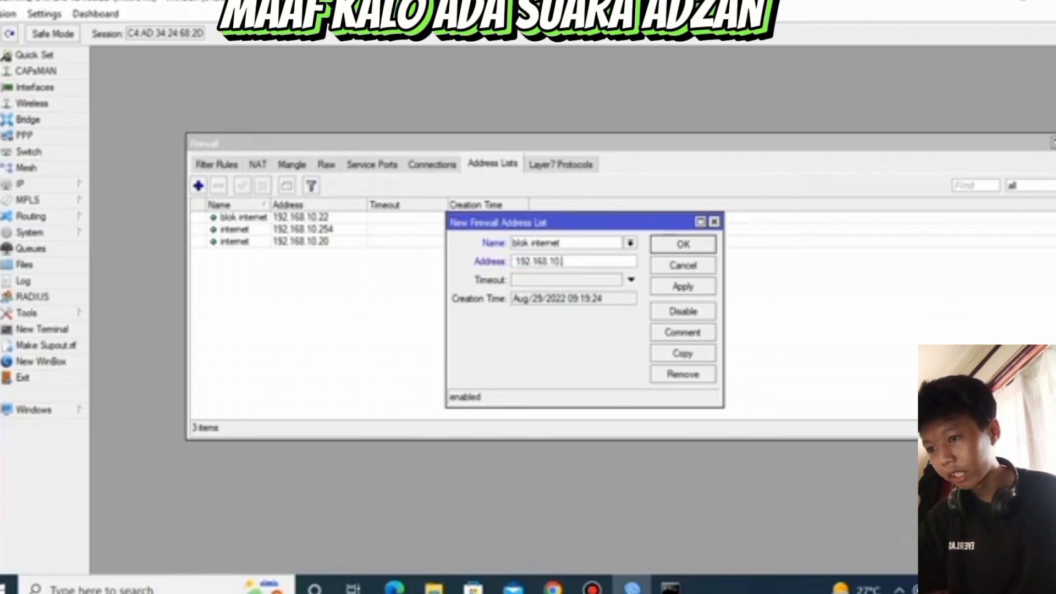
type("16")
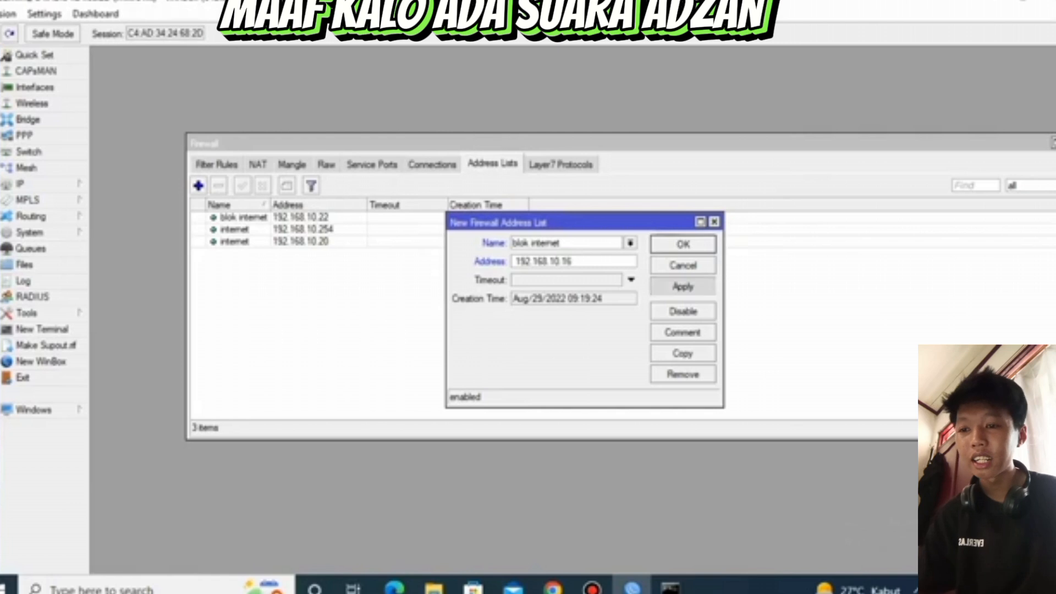
left_click(683, 286)
left_click(683, 245)
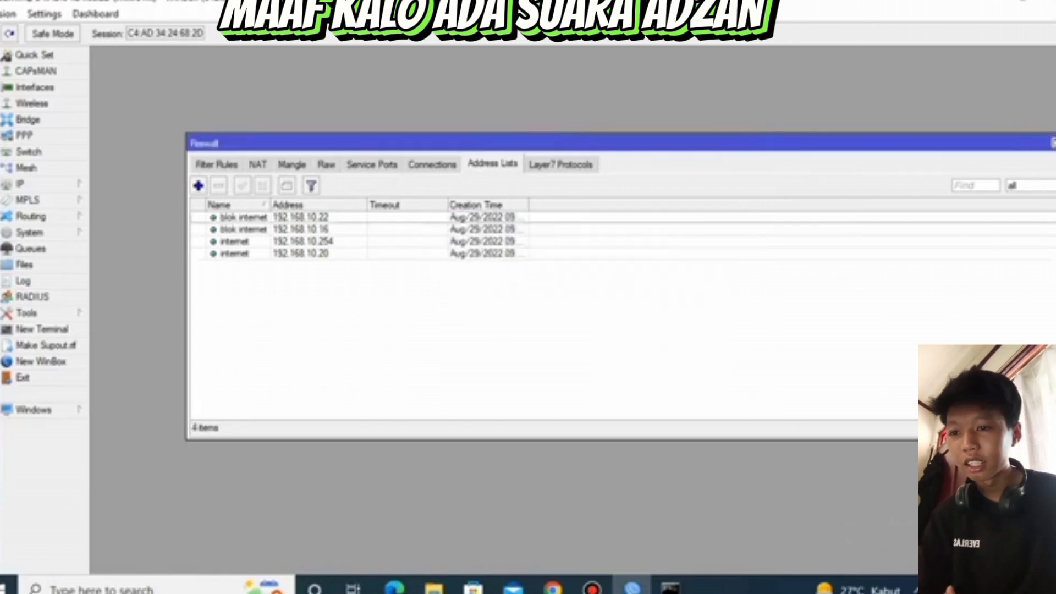
In the 192.168.10.0/24 drop filter rule, clear the source address, set the source address list to blok internet, and save it
left_click(217, 164)
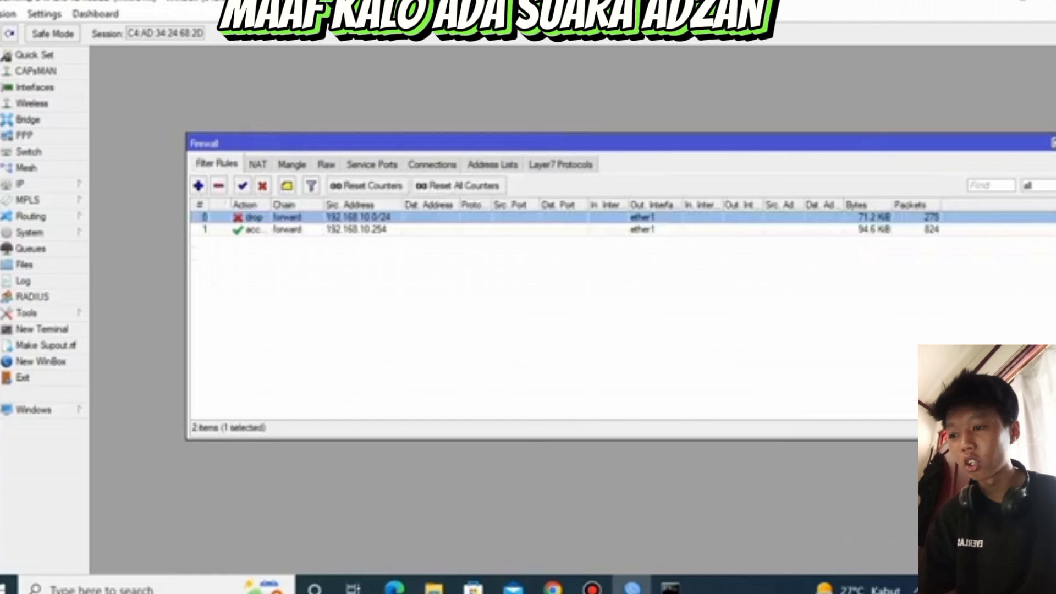
double_click(358, 217)
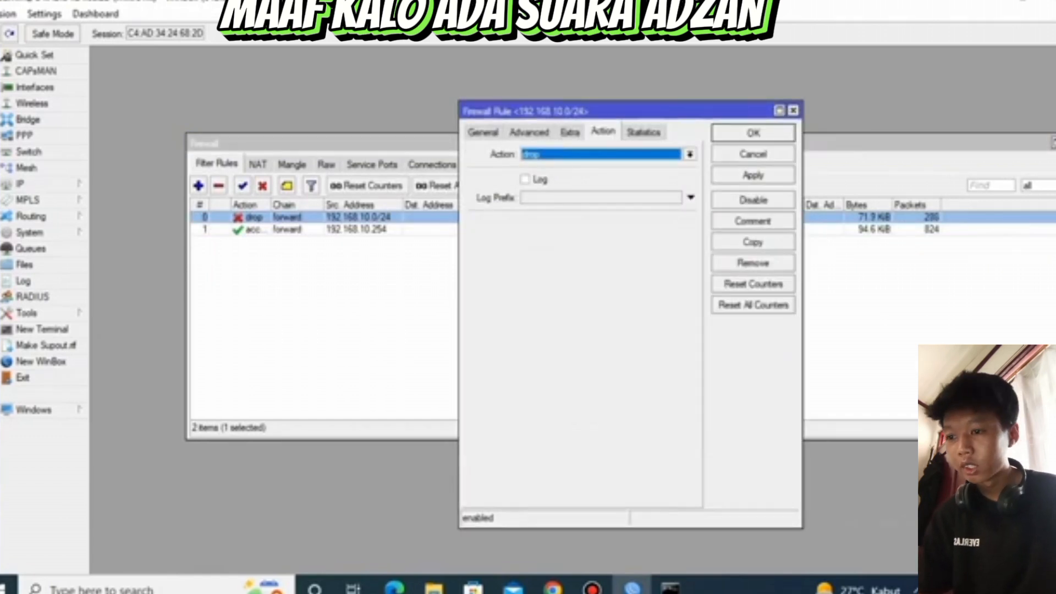
left_click(483, 132)
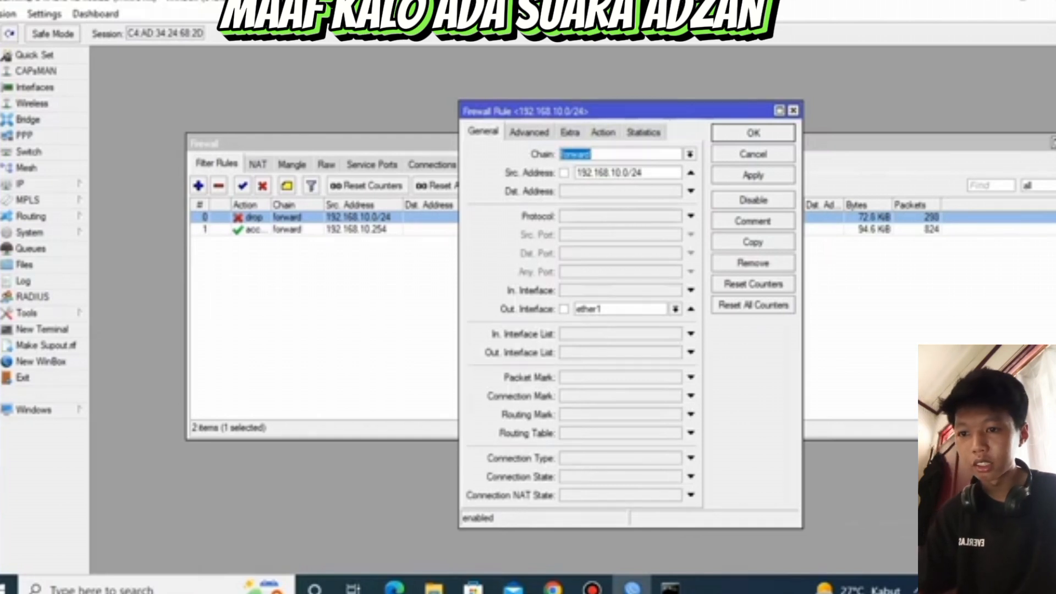
left_click(691, 172)
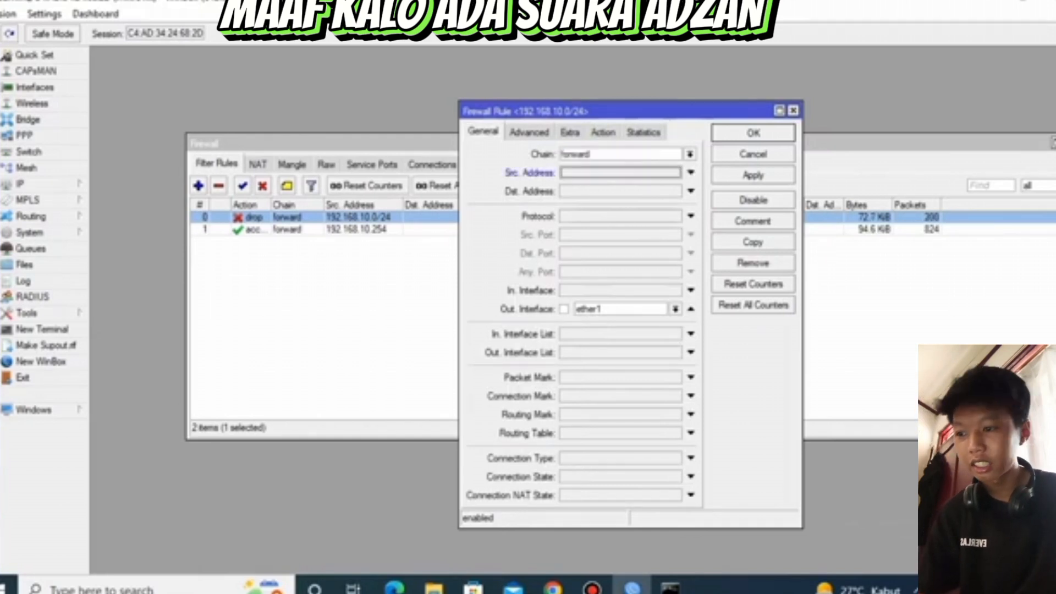
left_click(529, 132)
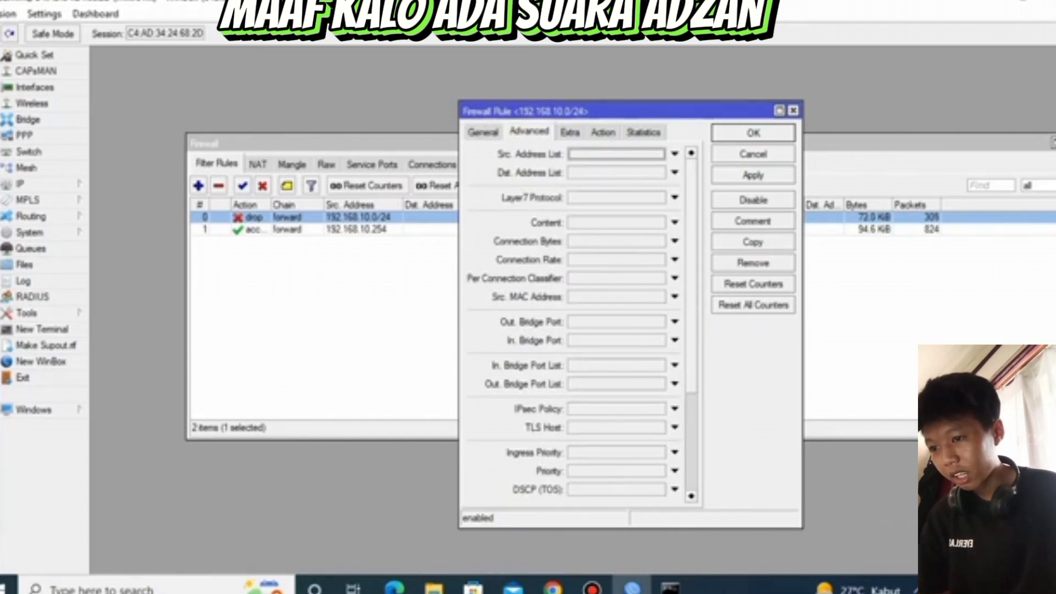
left_click(675, 154)
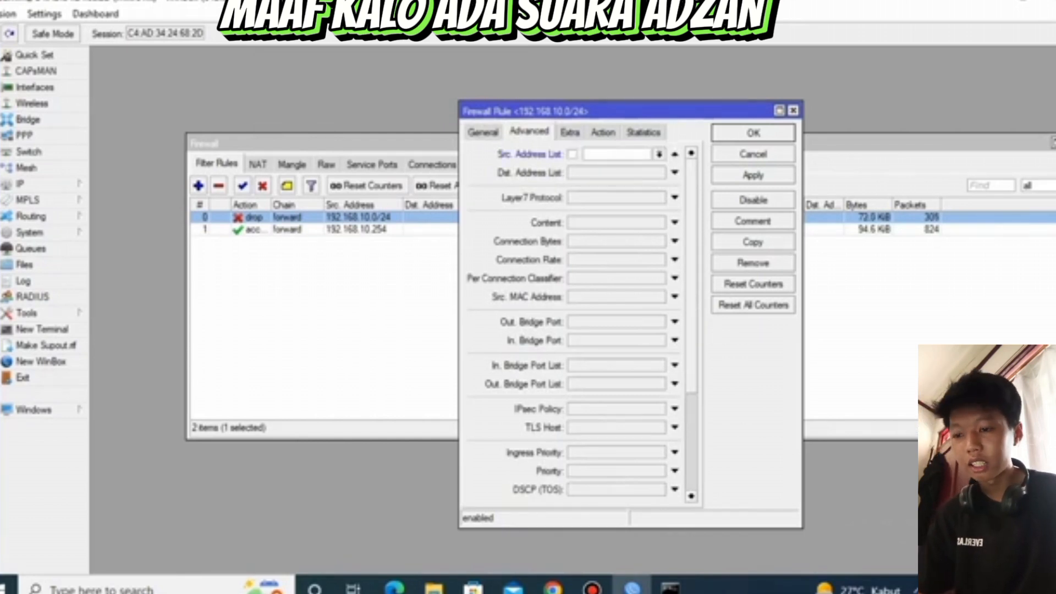
left_click(659, 154)
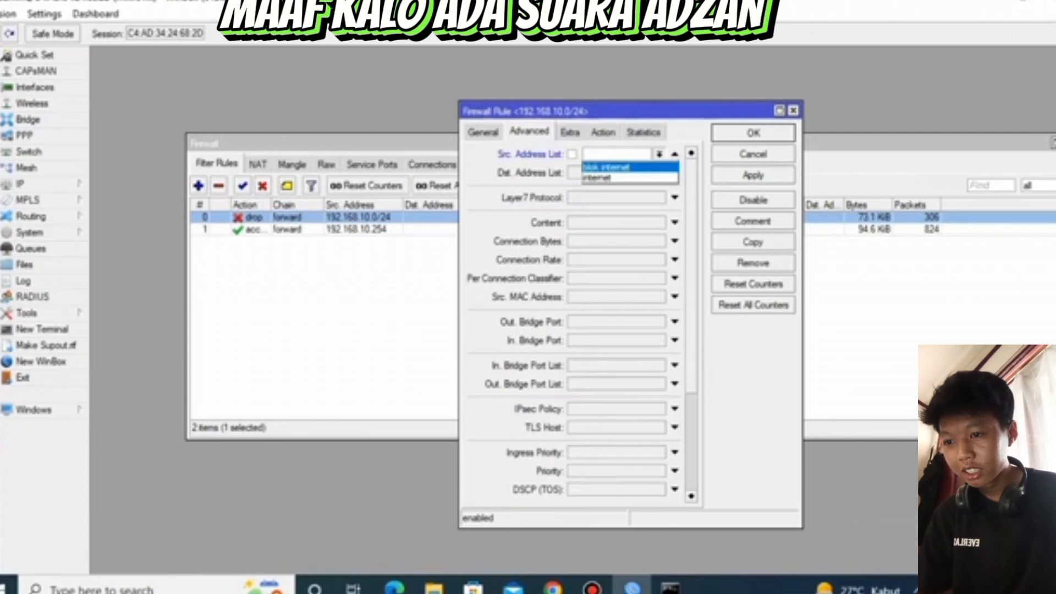
left_click(607, 167)
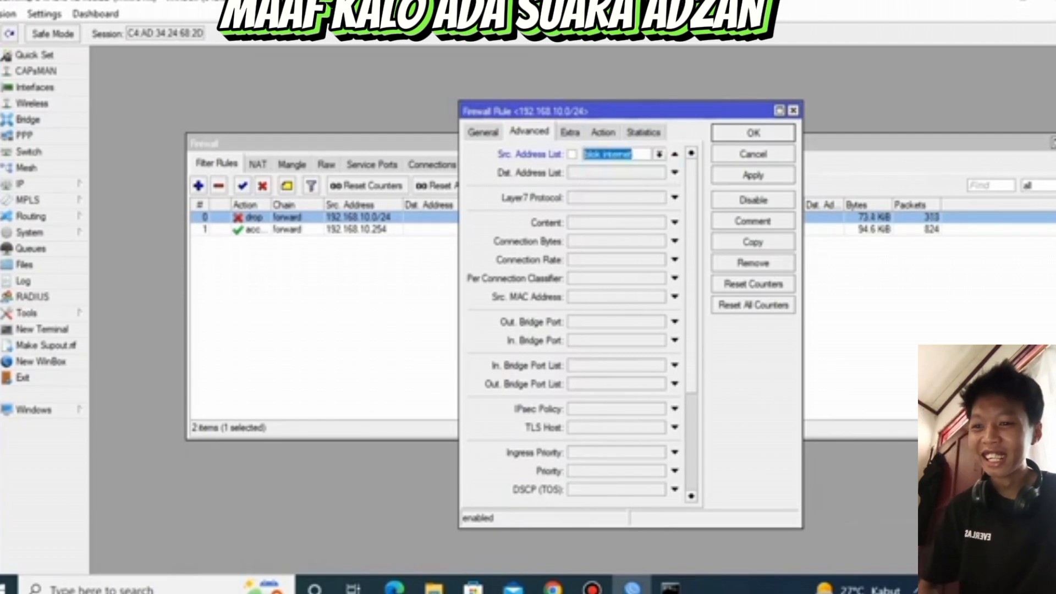
left_click(753, 176)
left_click(753, 133)
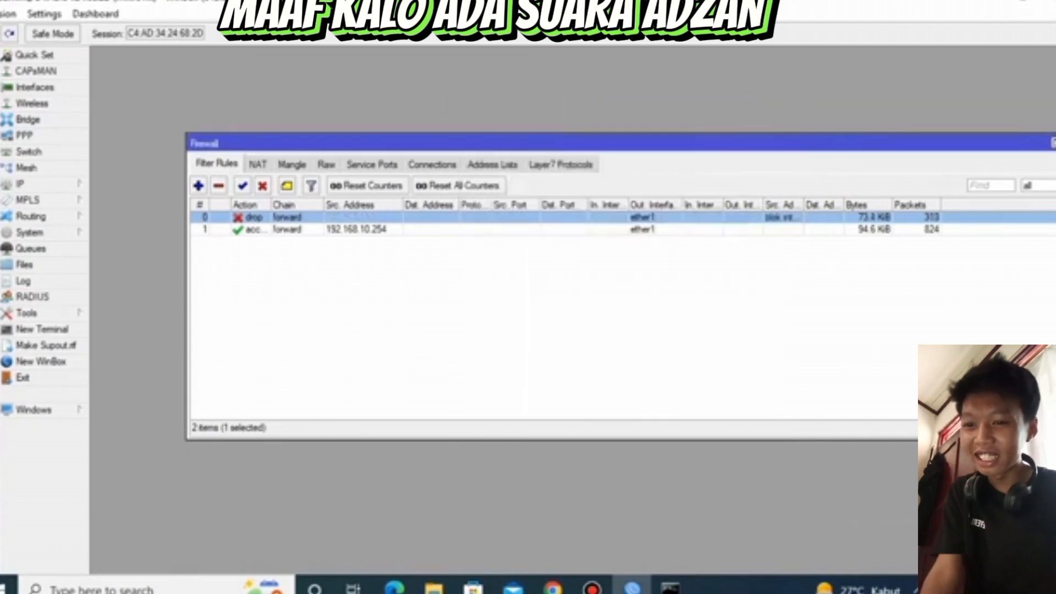
In the 192.168.10.254 accept filter rule, clear the source address, set the source address list to internet, and save it
left_click(356, 229)
double_click(356, 229)
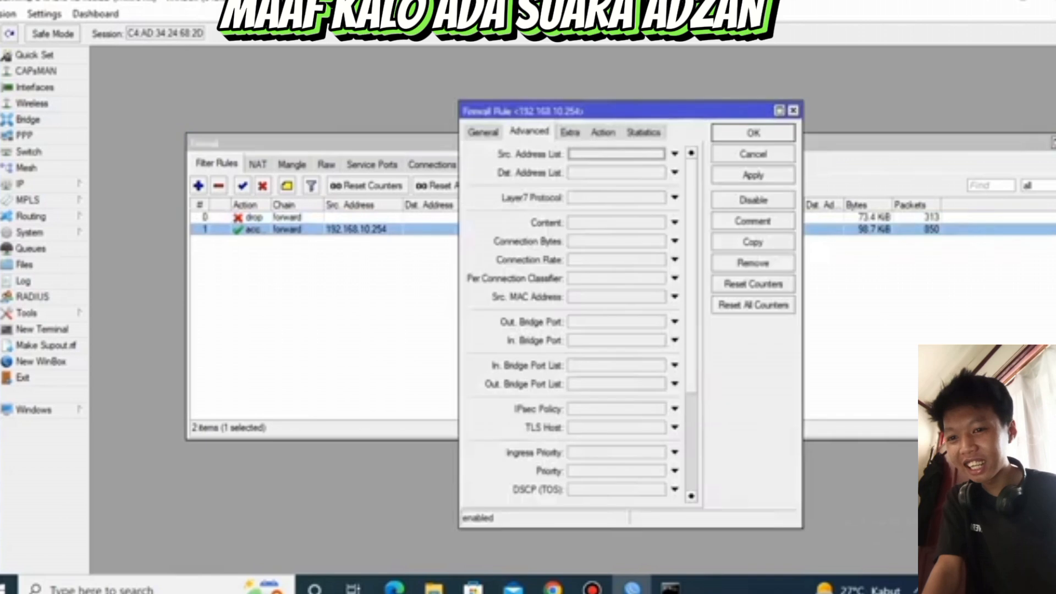
left_click(483, 132)
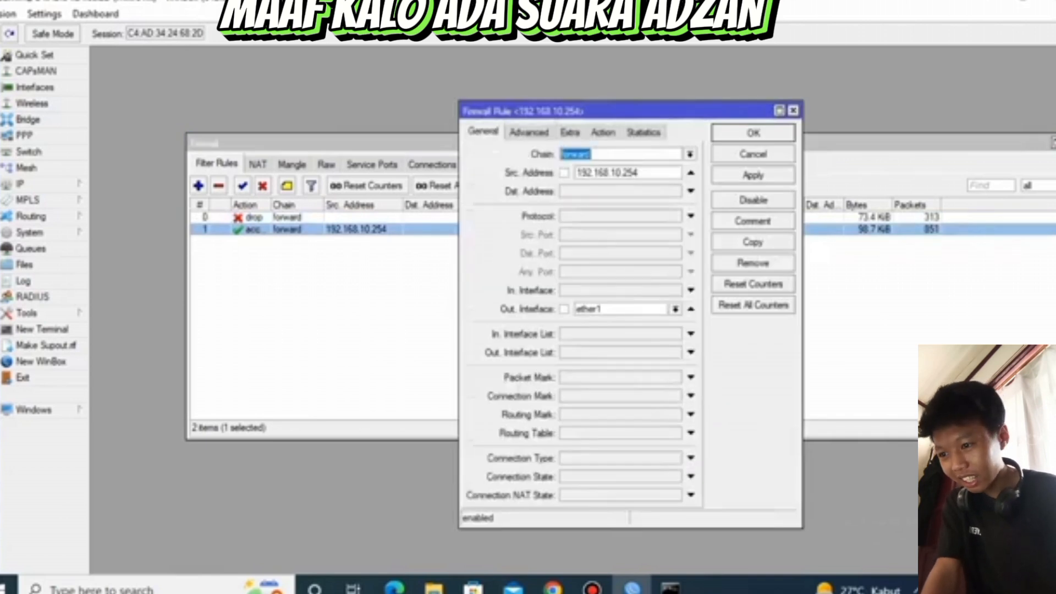
left_click(692, 173)
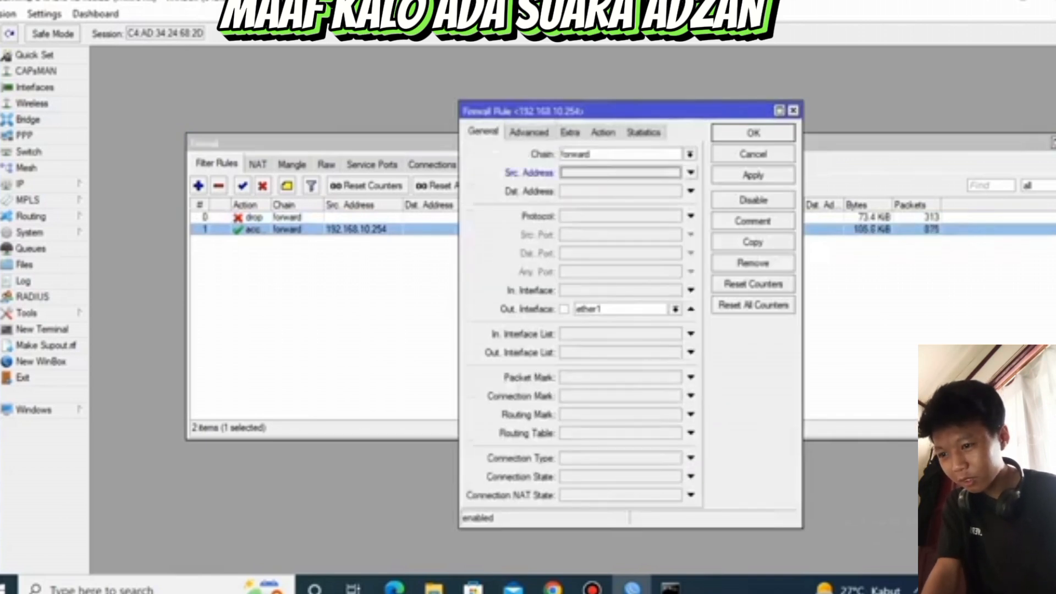
left_click(529, 132)
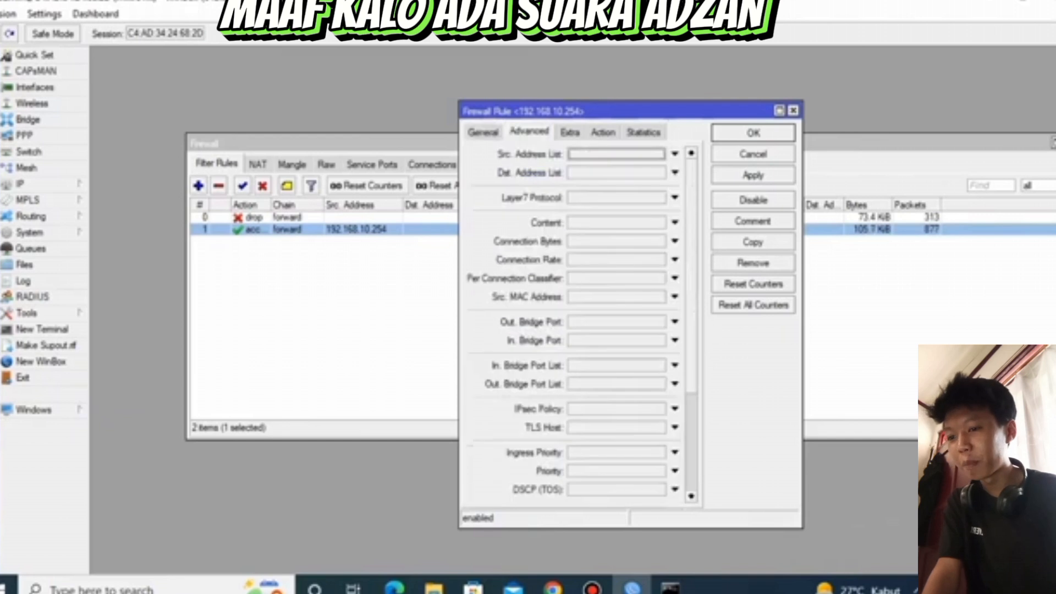
left_click(675, 154)
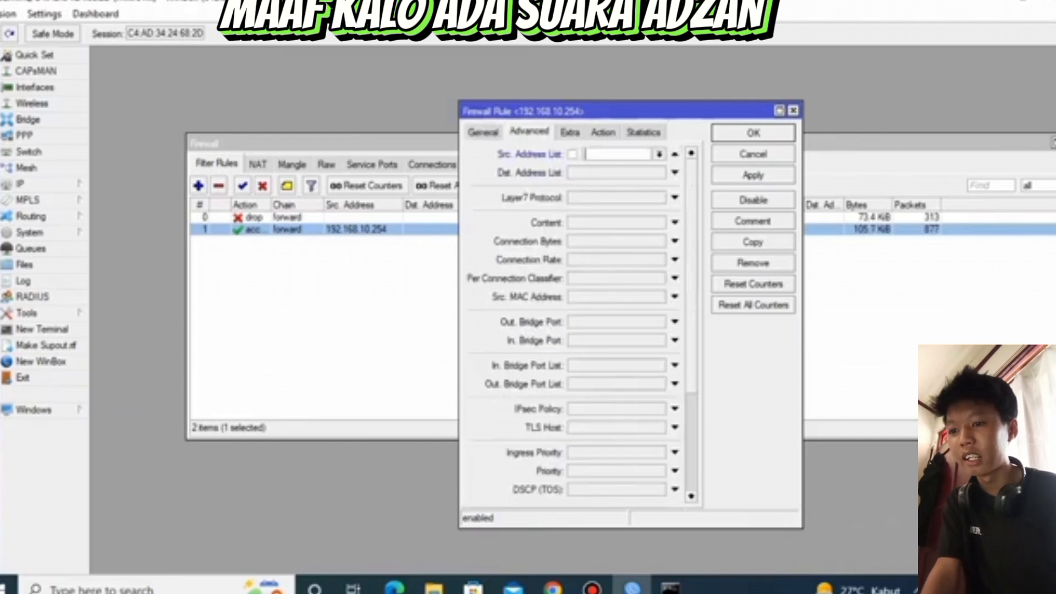
left_click(659, 154)
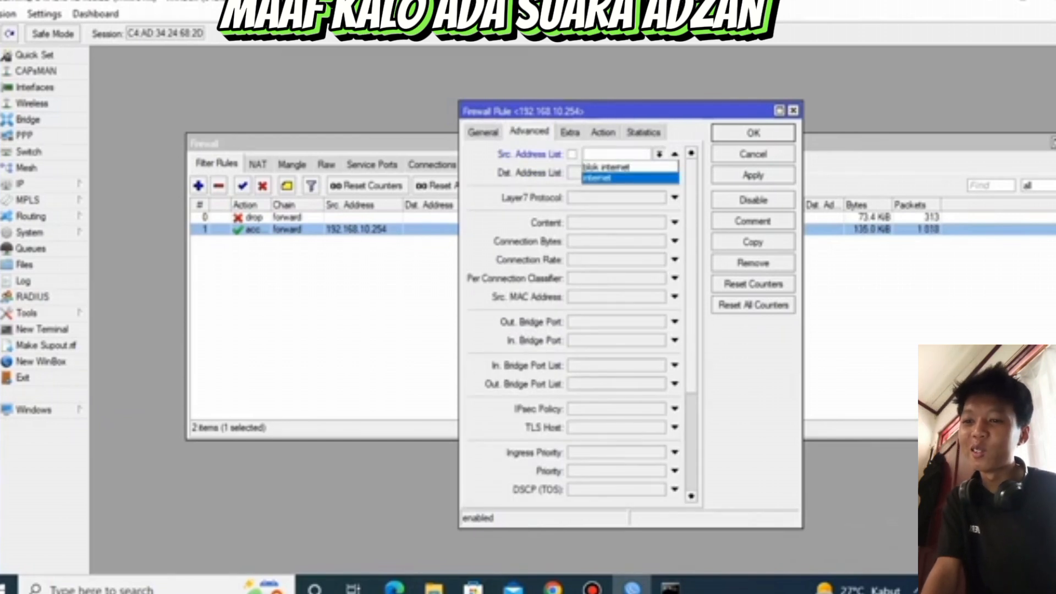
left_click(630, 178)
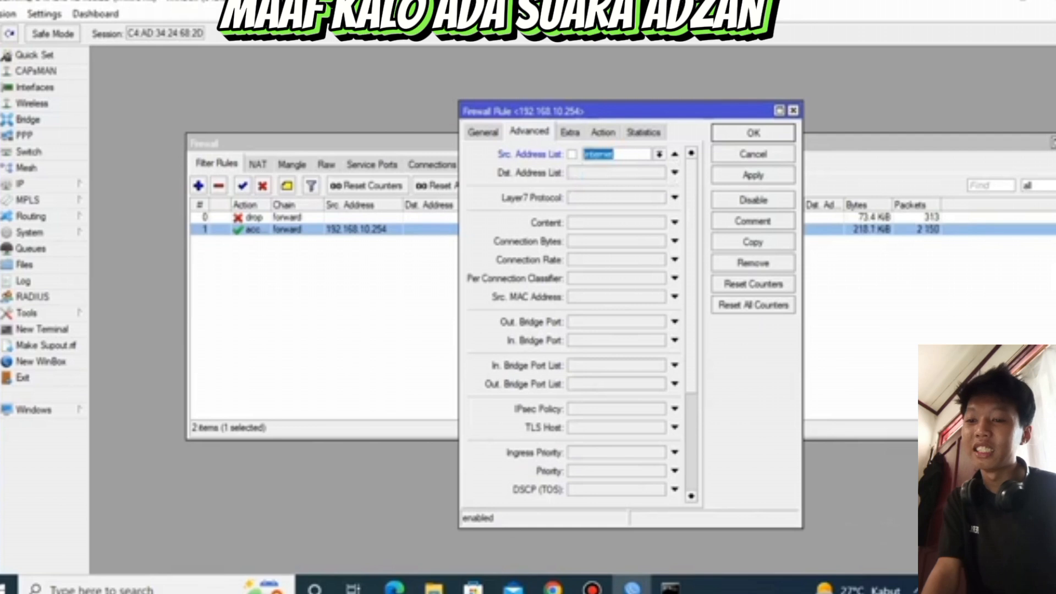
left_click(753, 174)
left_click(753, 133)
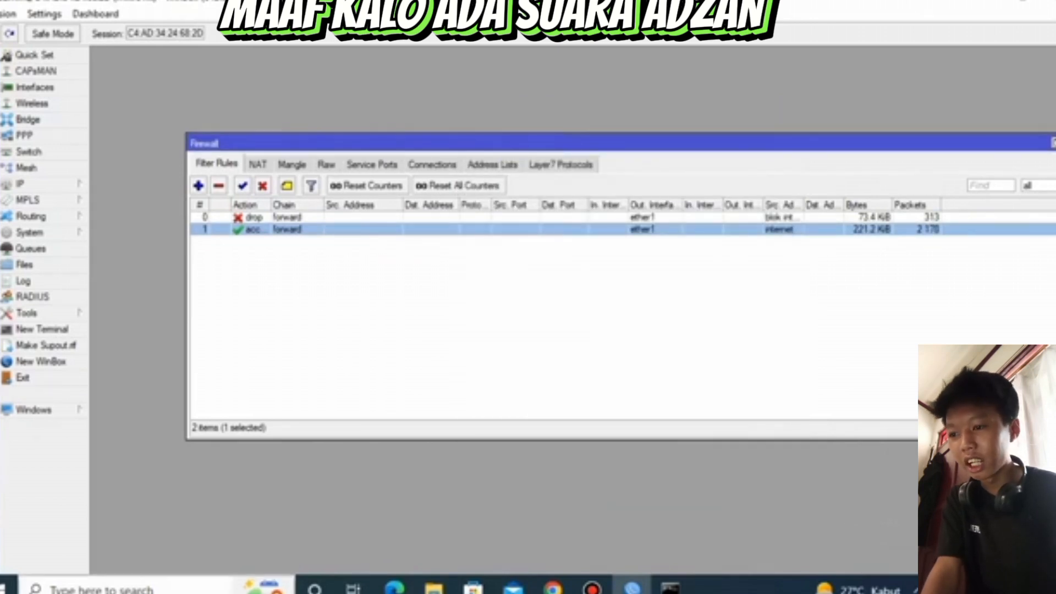
Open Command Prompt and ping google.com to test internet access under the address list rules
left_click(102, 590)
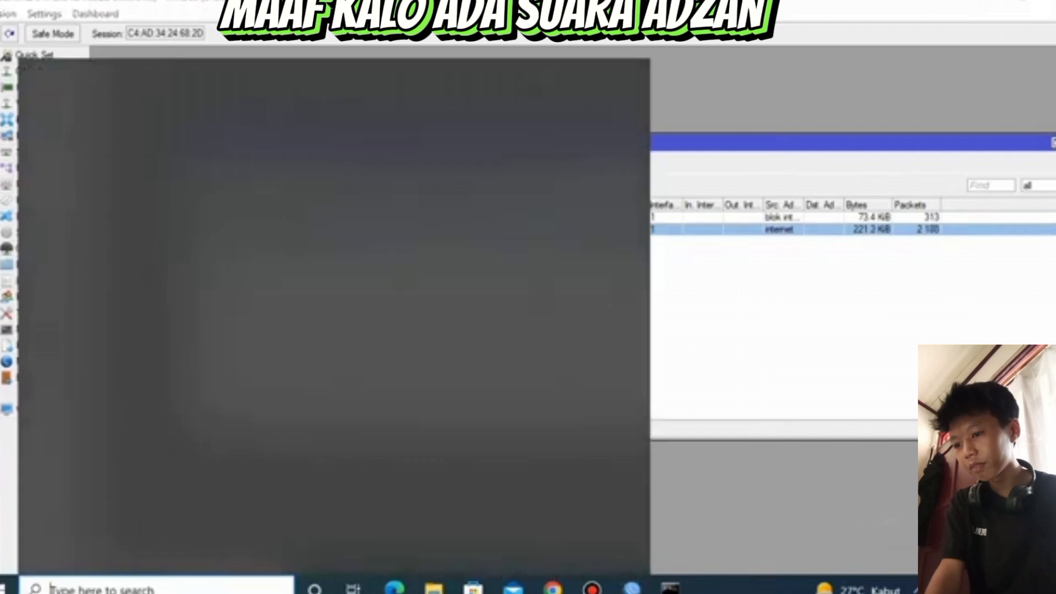
left_click(135, 164)
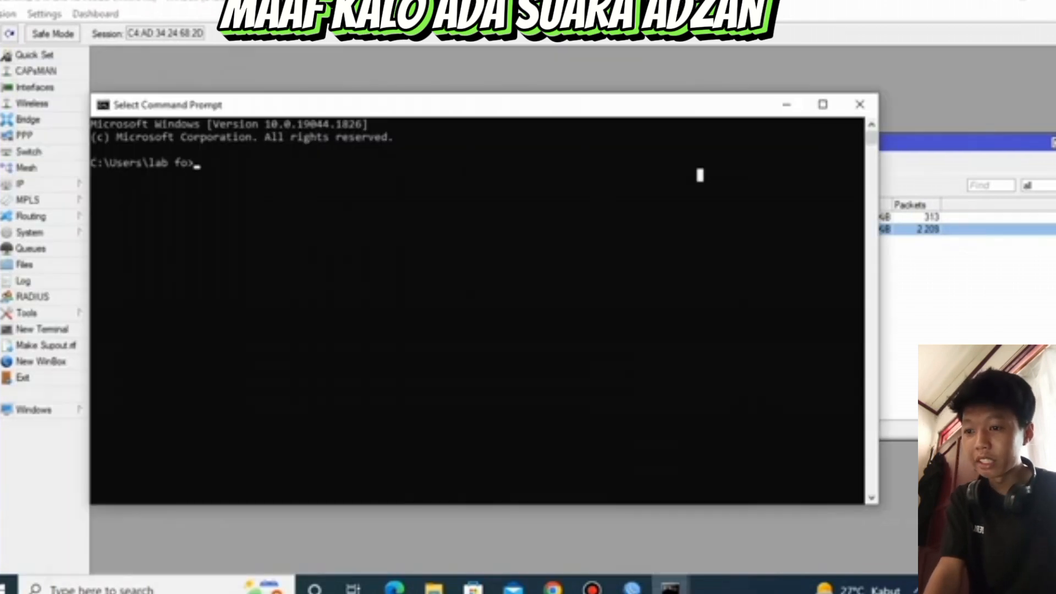
type("ping google")
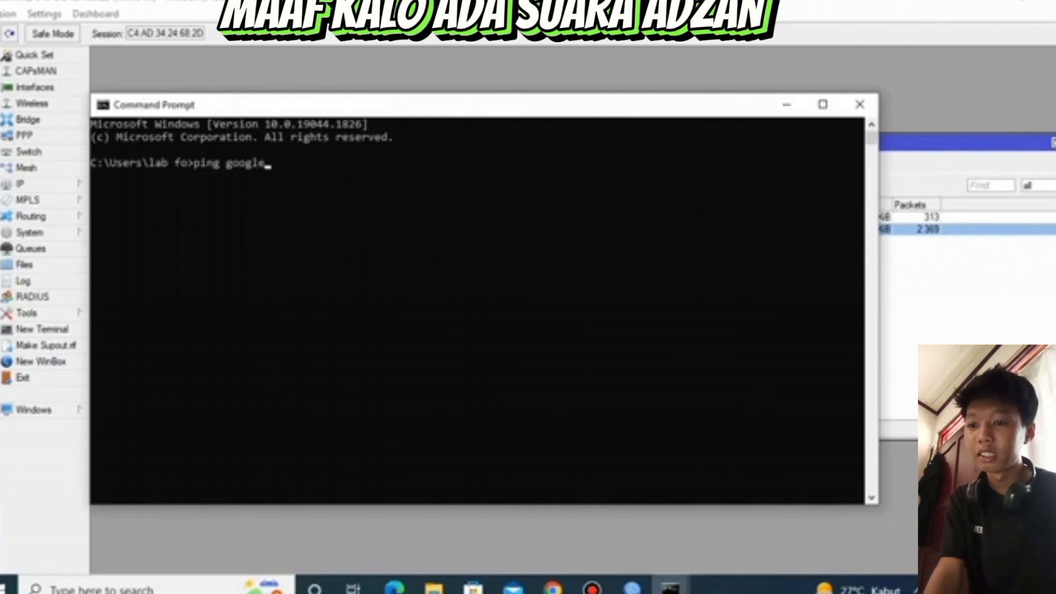
type(".com")
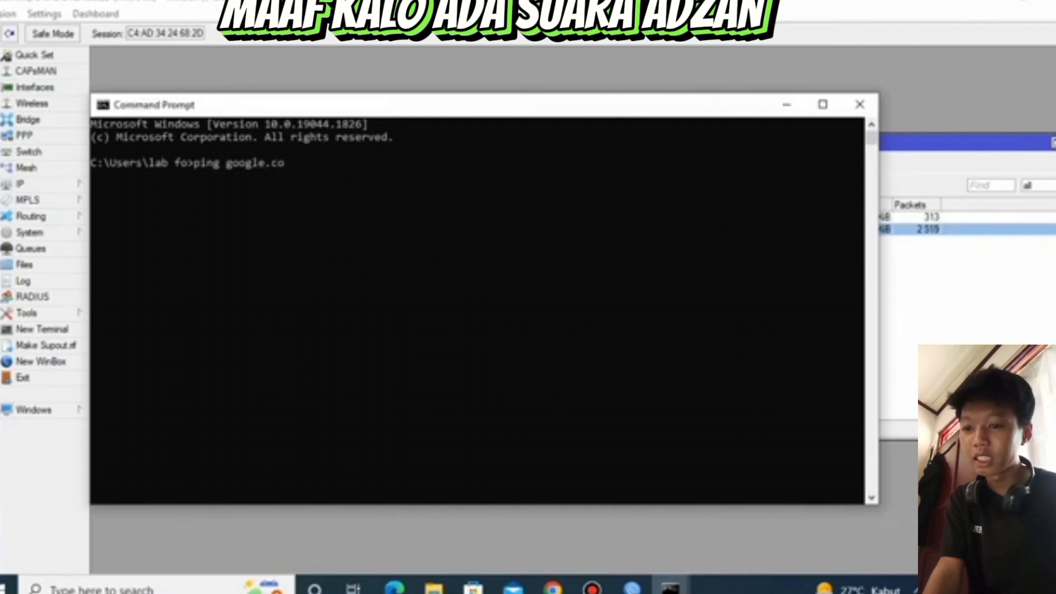
key("Return")
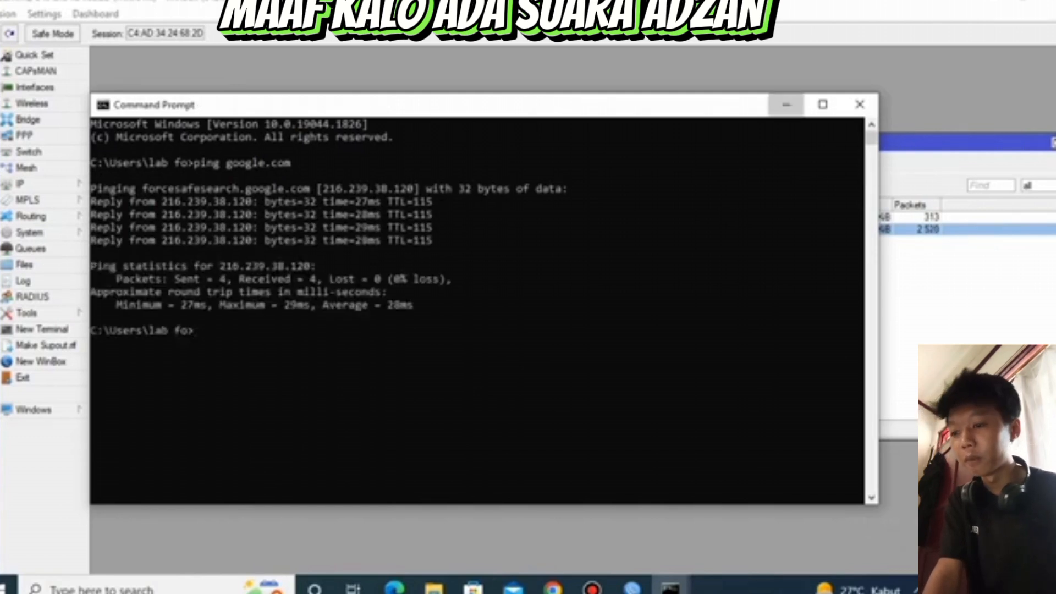
Return to WinBox and move the internet list accept rule above the blok internet drop rule
left_click(787, 105)
left_click_drag(287, 229, 287, 216)
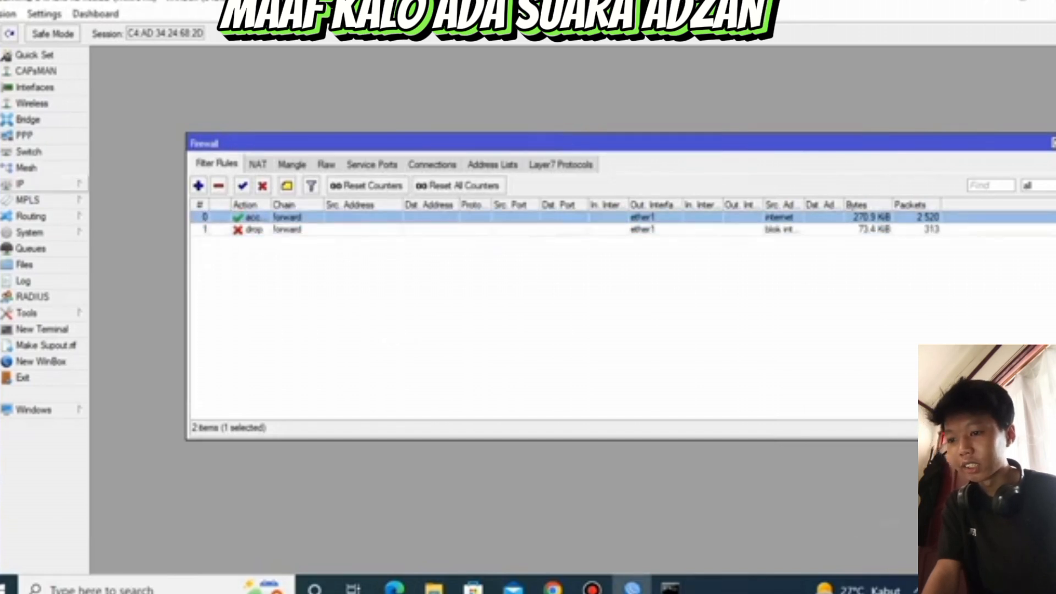
Open the DHCP server leases and apply Make Static to the 192.168.10.254 lease on dhcp1
left_click(33, 184)
left_click(154, 281)
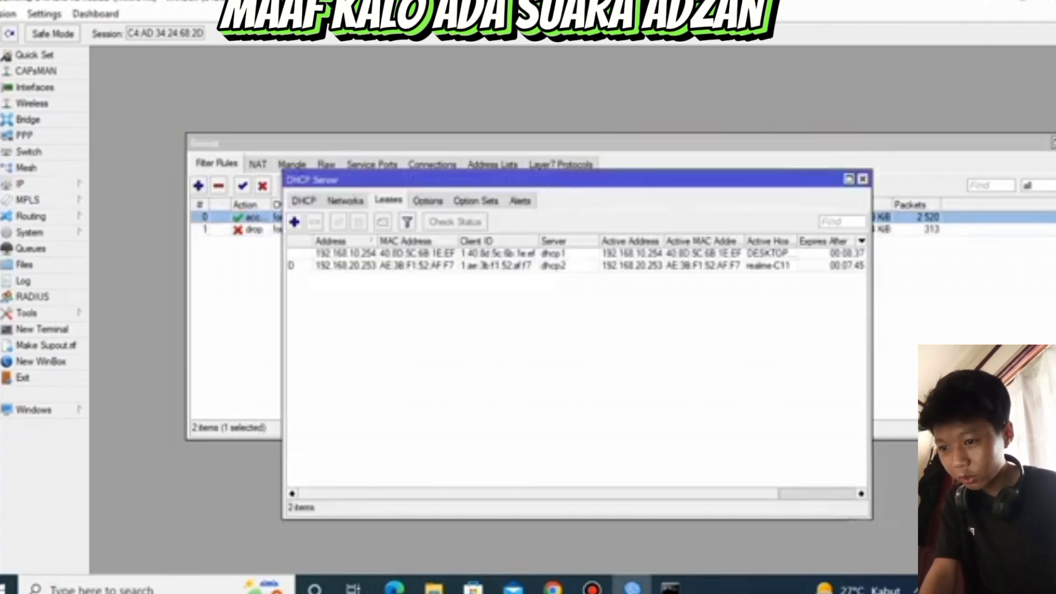
right_click(329, 253)
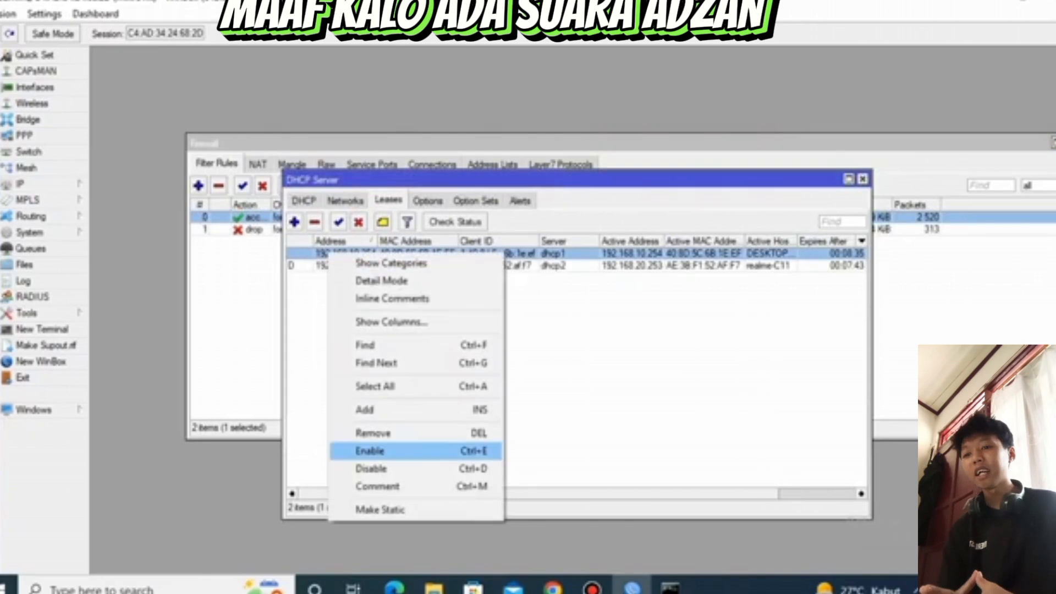
left_click(379, 510)
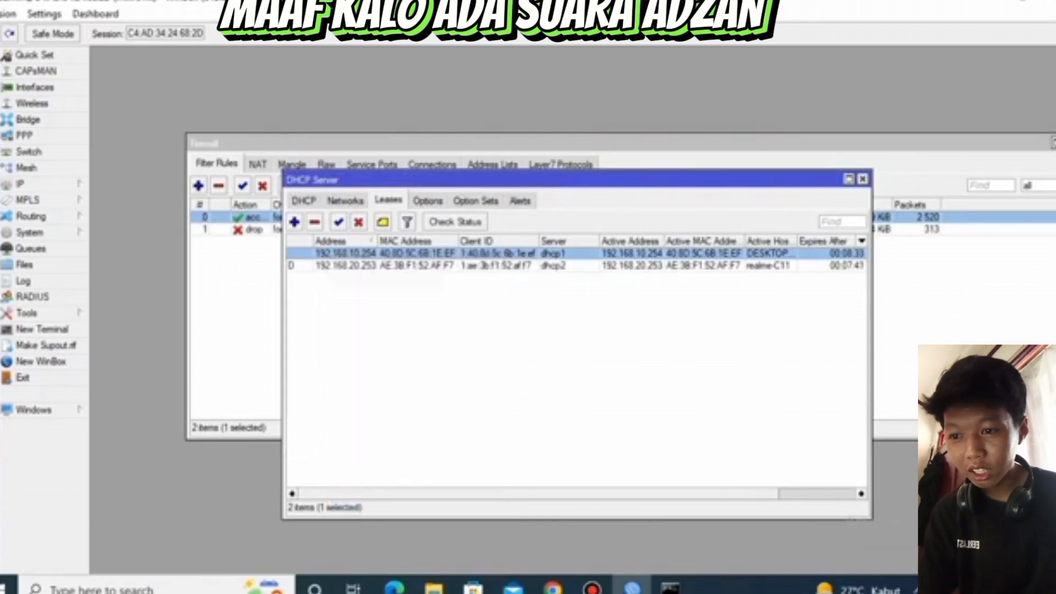
Open the 192.168.10.254 lease and check the firewall address lists for an address in blok internet
double_click(346, 254)
left_click(592, 239)
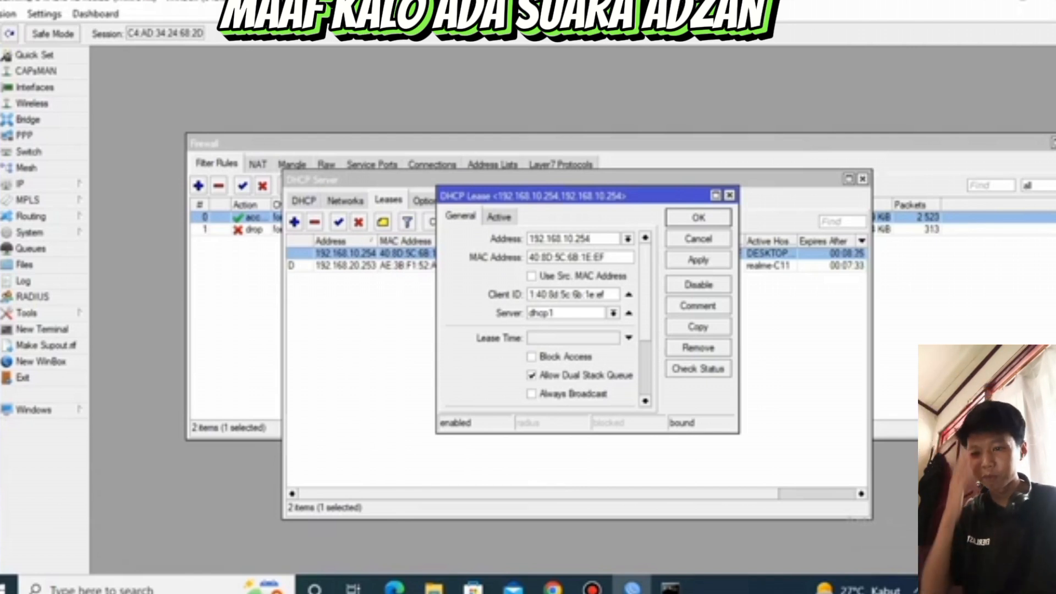
left_click(237, 326)
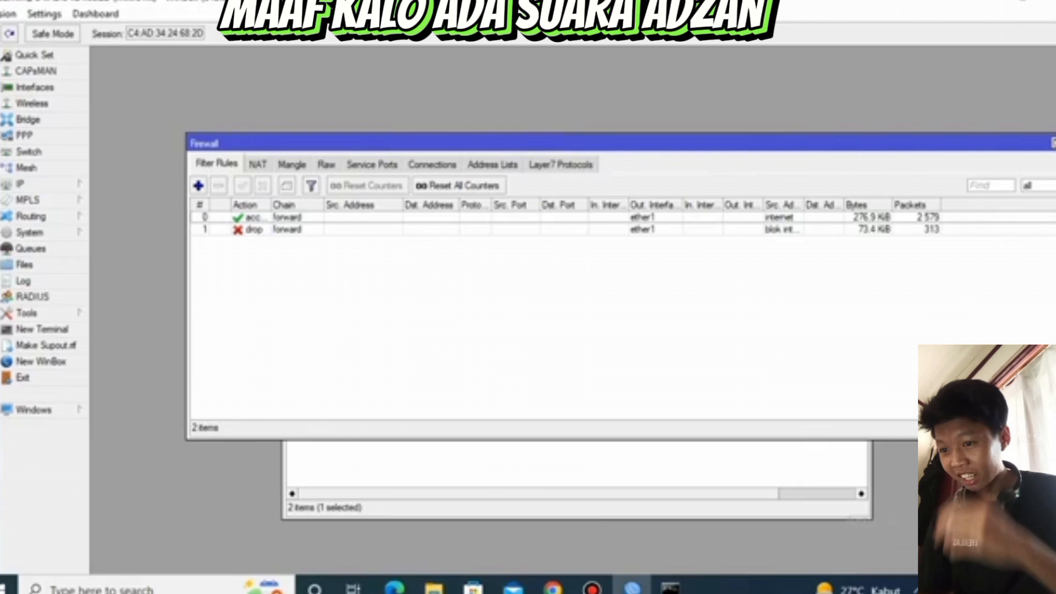
left_click(493, 165)
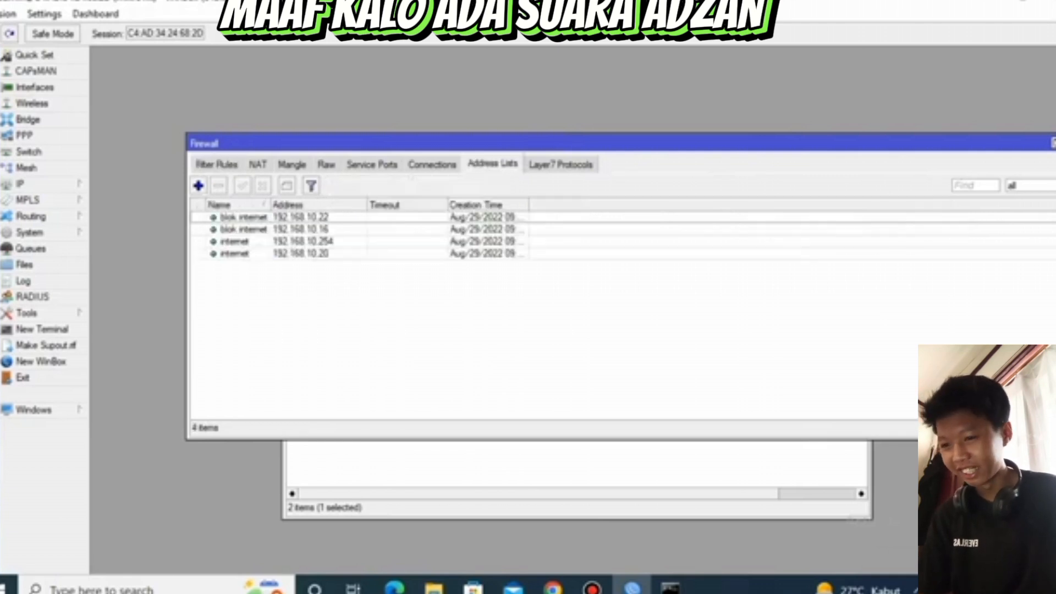
left_click(308, 230)
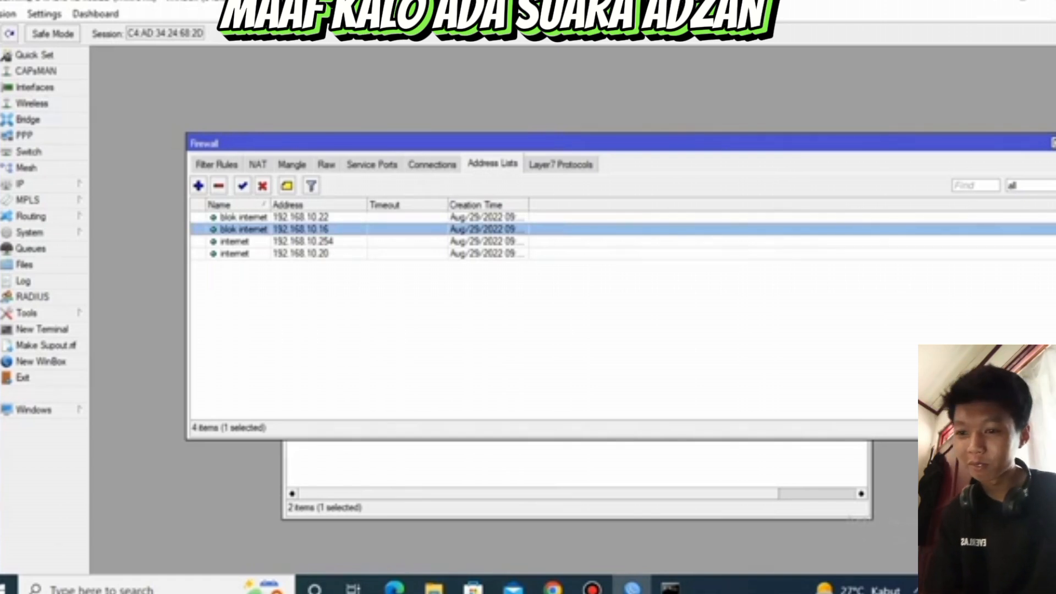
left_click(577, 465)
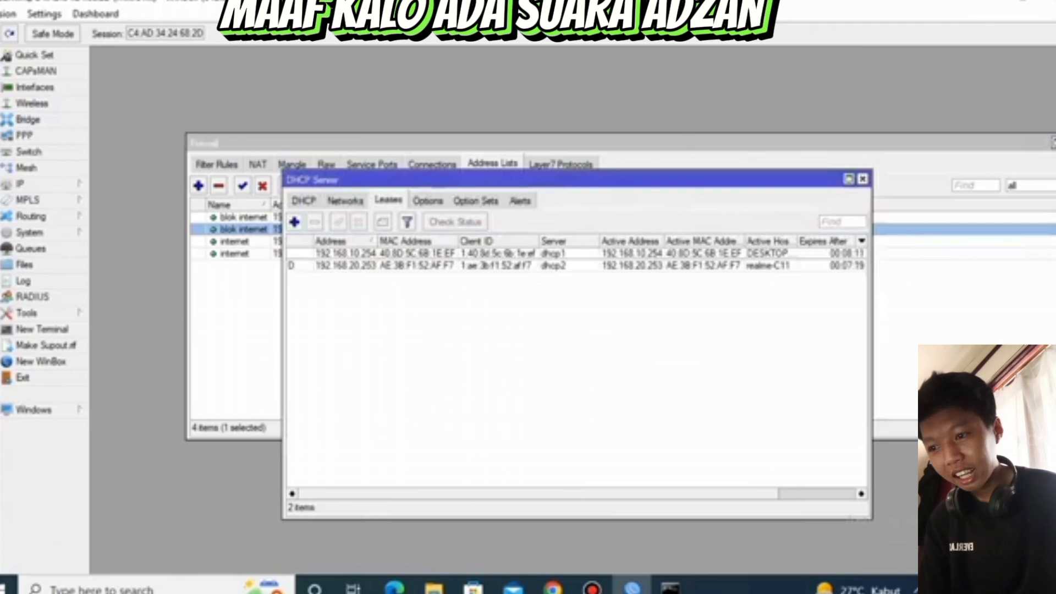
Change the address of the dhcp1 lease to 192.168.10.16 and save it
double_click(347, 254)
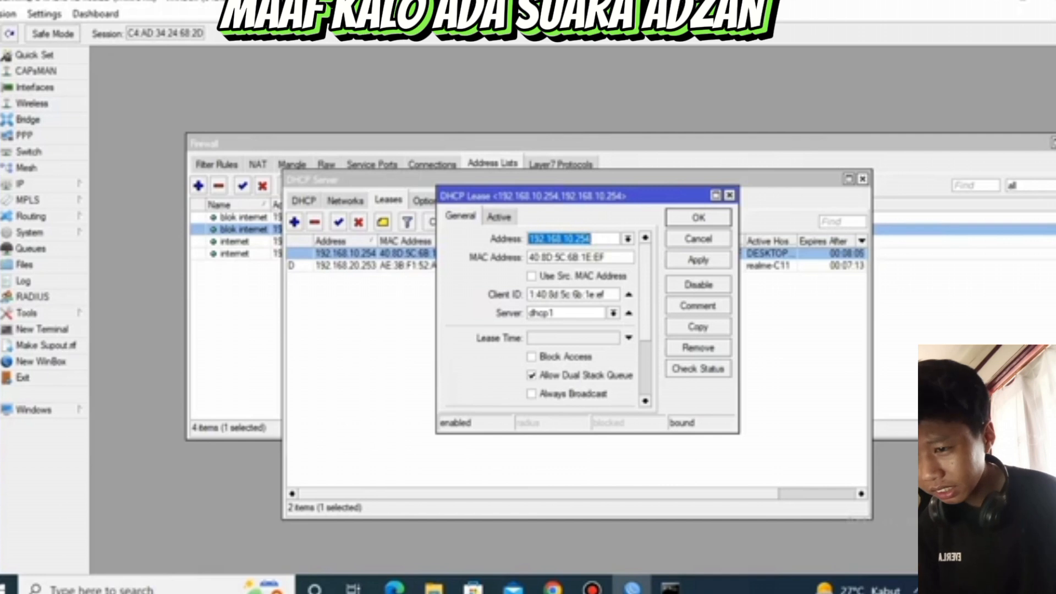
left_click(592, 239)
key("BackSpace")
key("BackSpace")
key("BackSpace")
key("BackSpace")
type(".16")
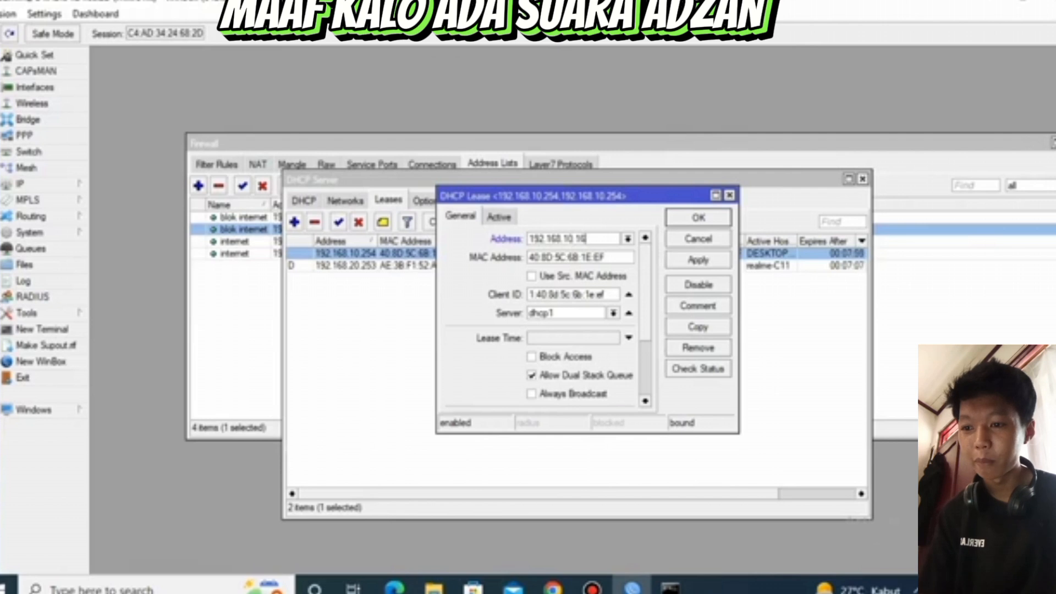
left_click(698, 260)
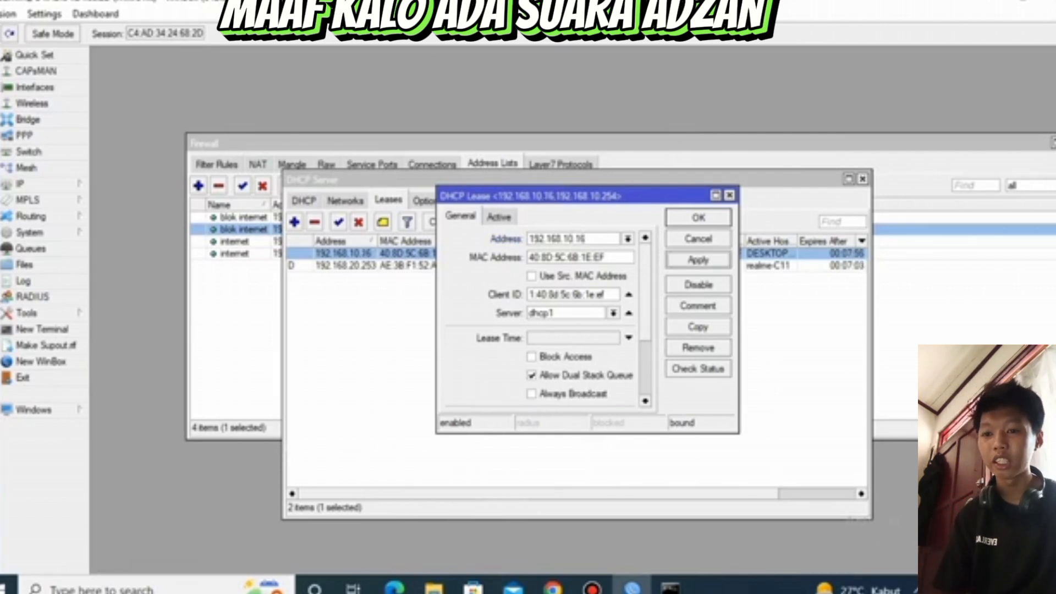
left_click(699, 217)
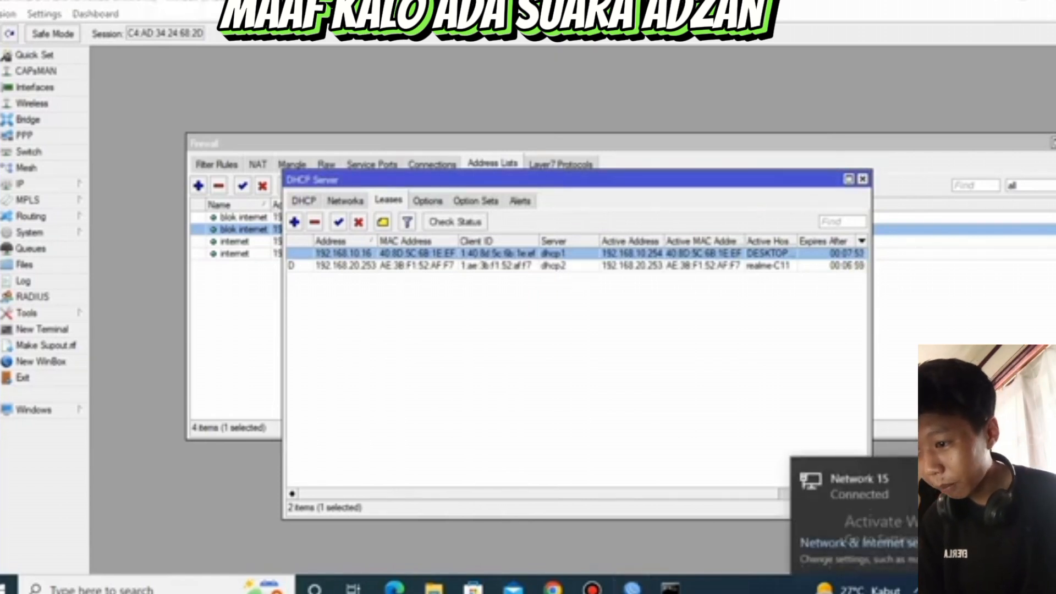
Open the Windows network adapter options, then disable and re-enable the Ethernet adapter to renew its address
left_click(858, 544)
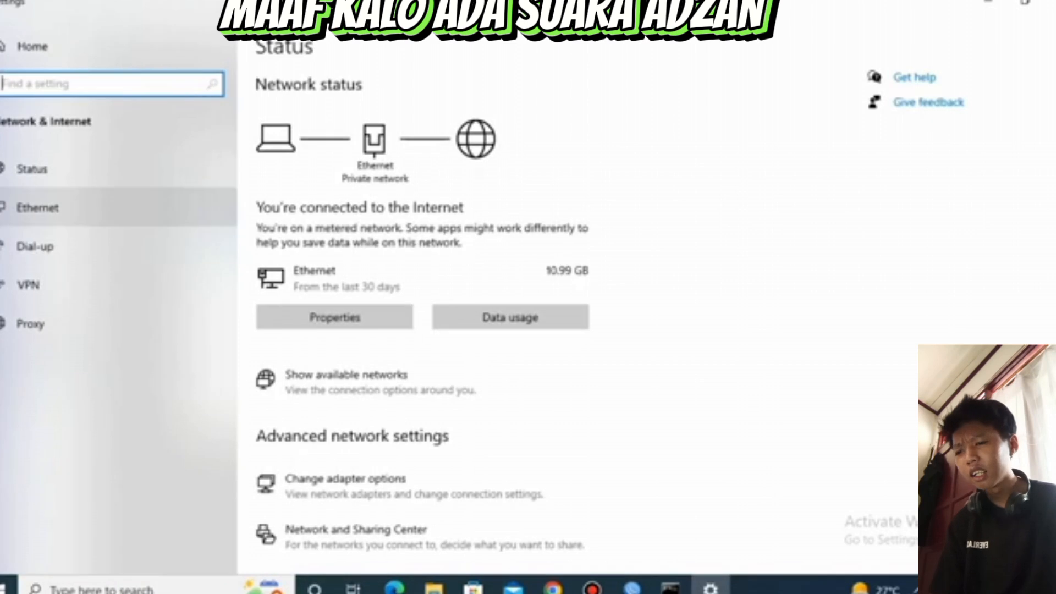
left_click(37, 207)
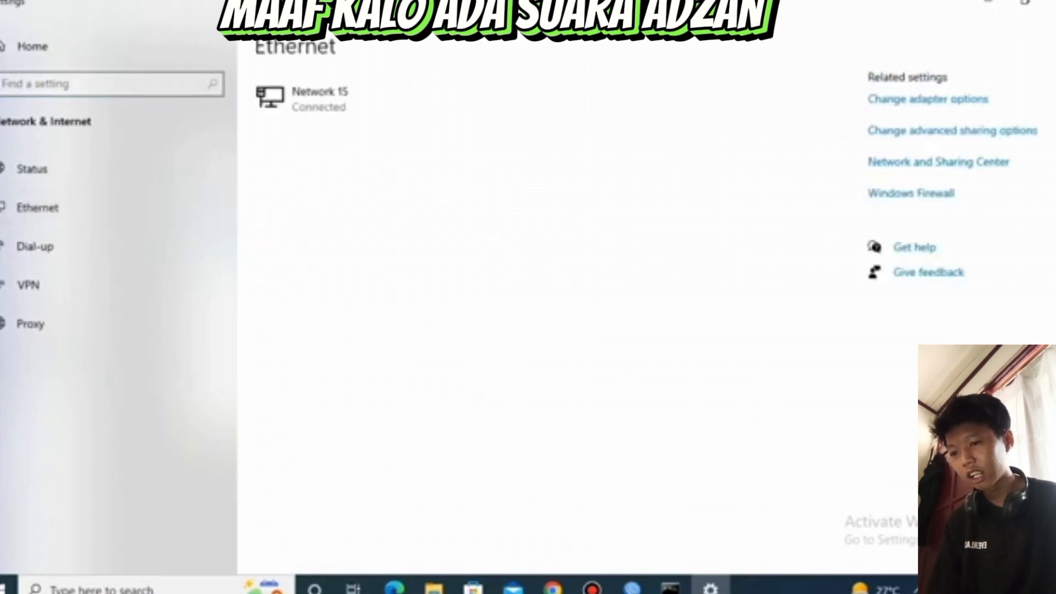
left_click(928, 99)
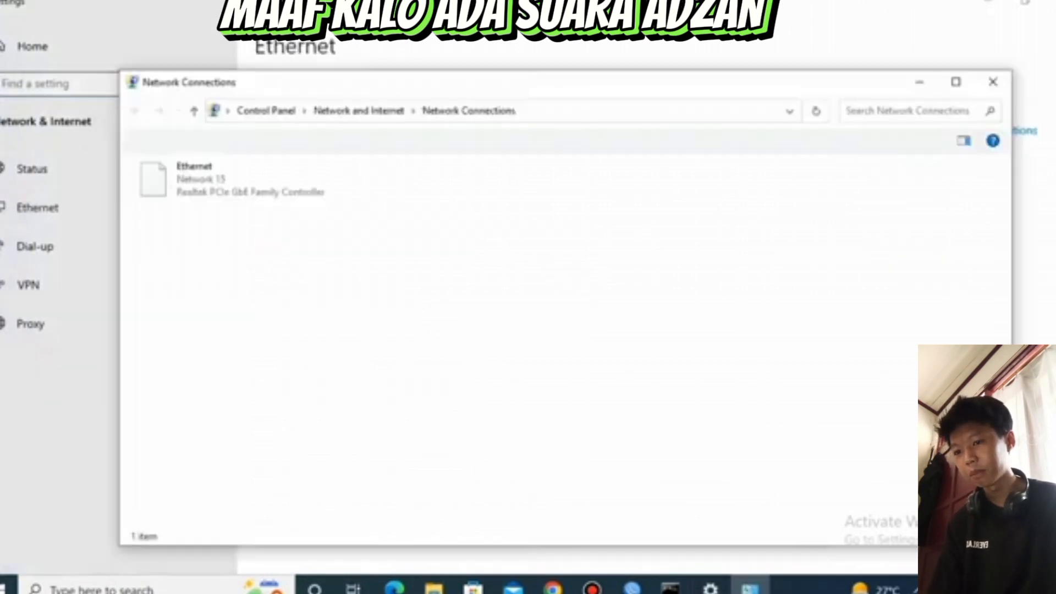
right_click(281, 182)
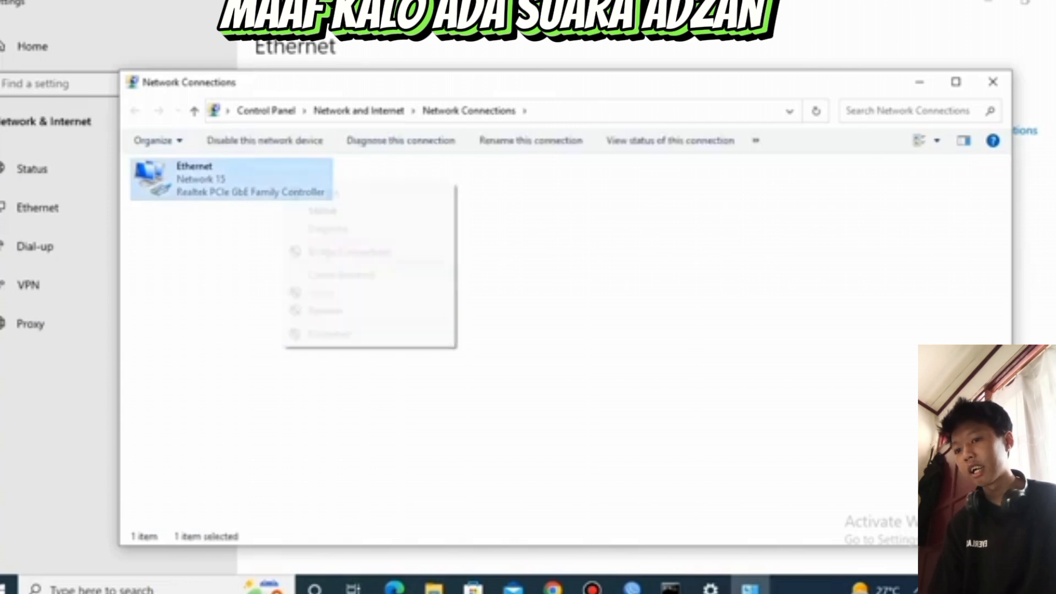
left_click(323, 193)
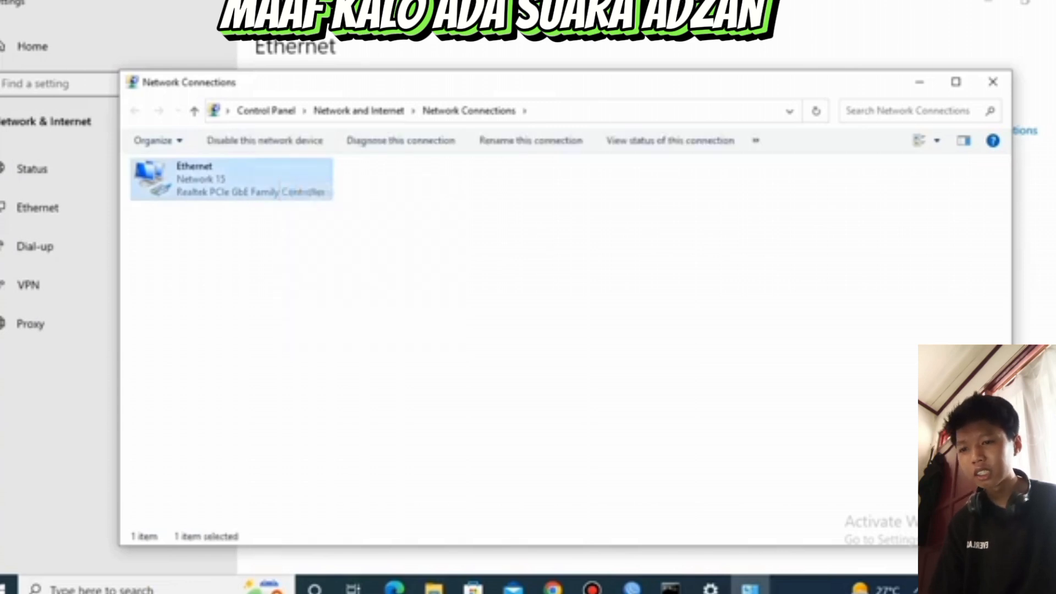
right_click(281, 191)
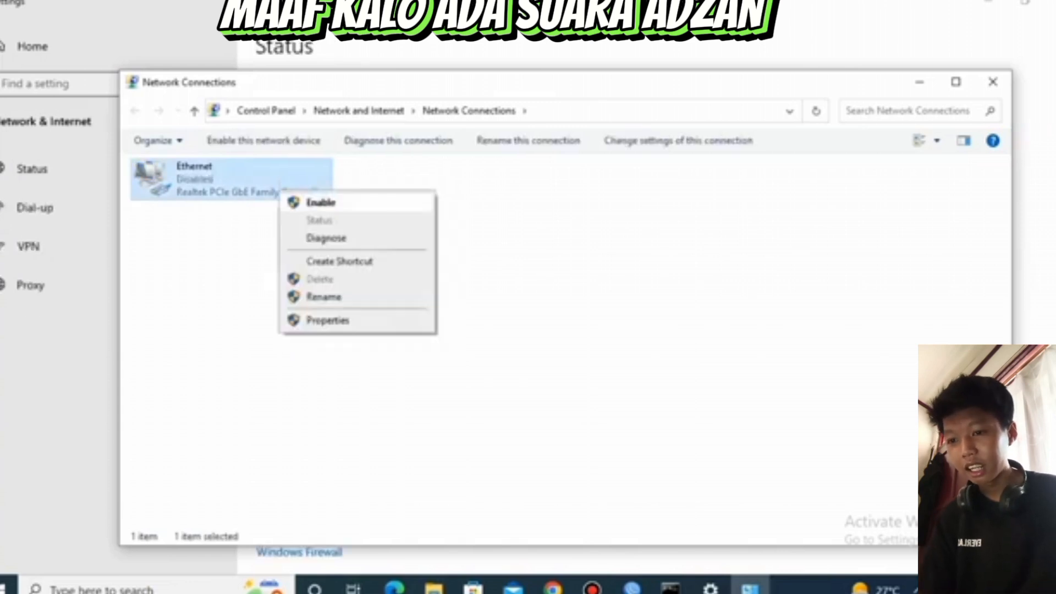
left_click(321, 203)
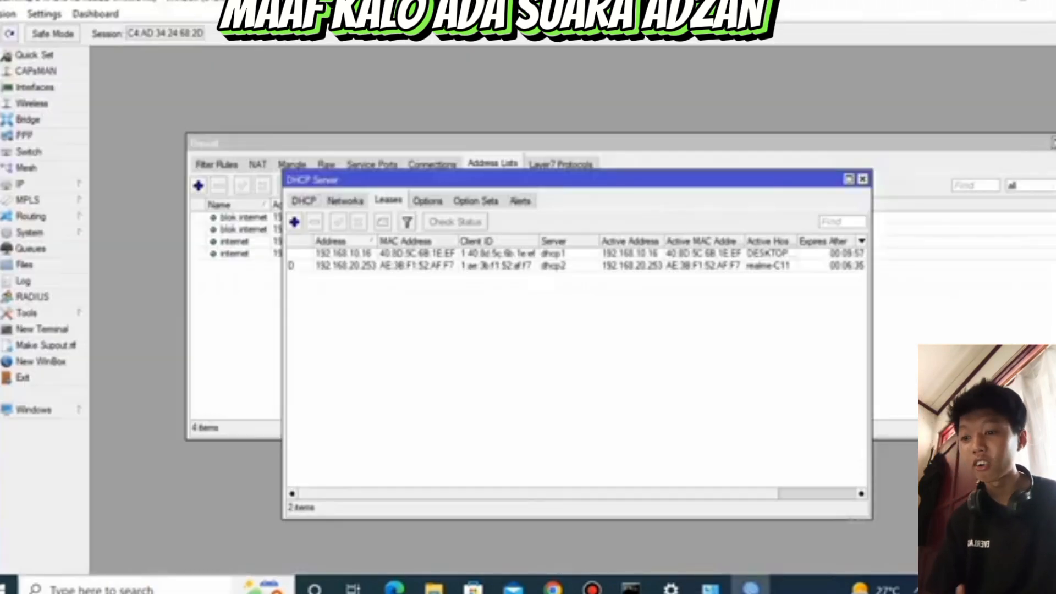
Open a new Command Prompt and ping 8.8.8.8 to test internet access from the blocked address
left_click(157, 589)
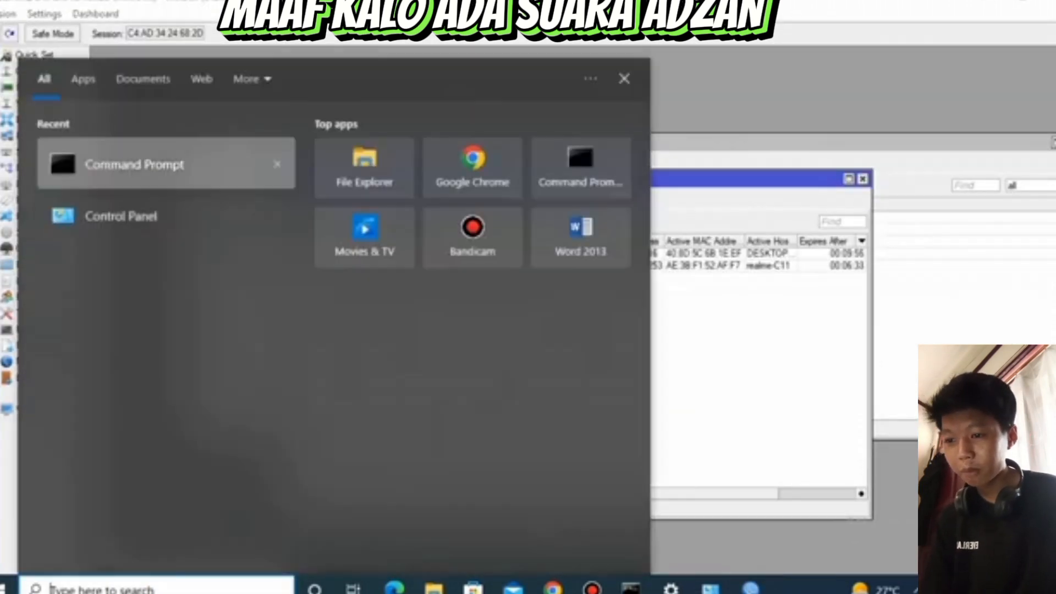
left_click(167, 163)
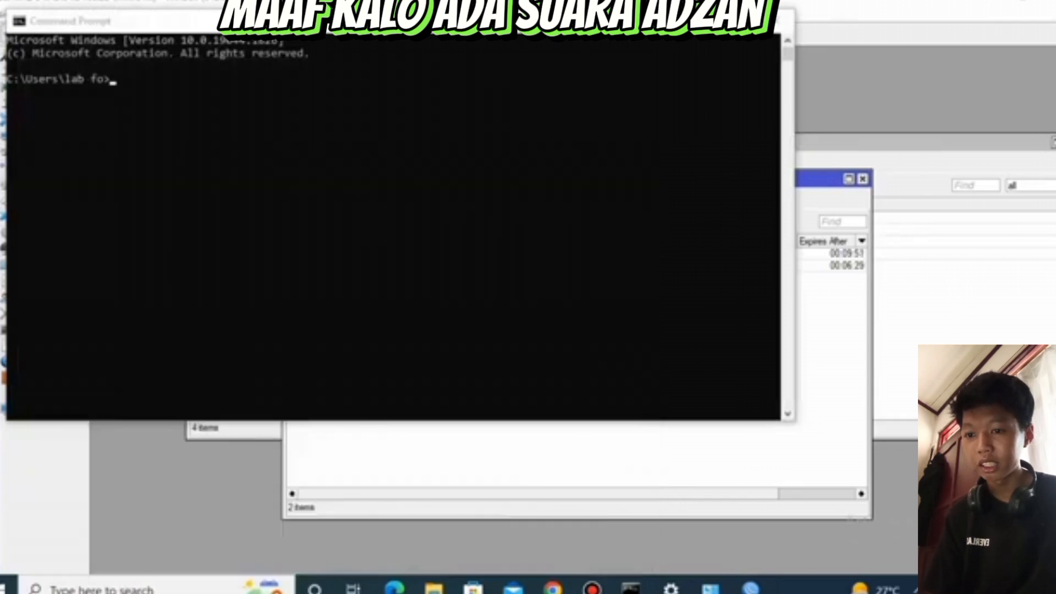
left_click(306, 92)
type("ping")
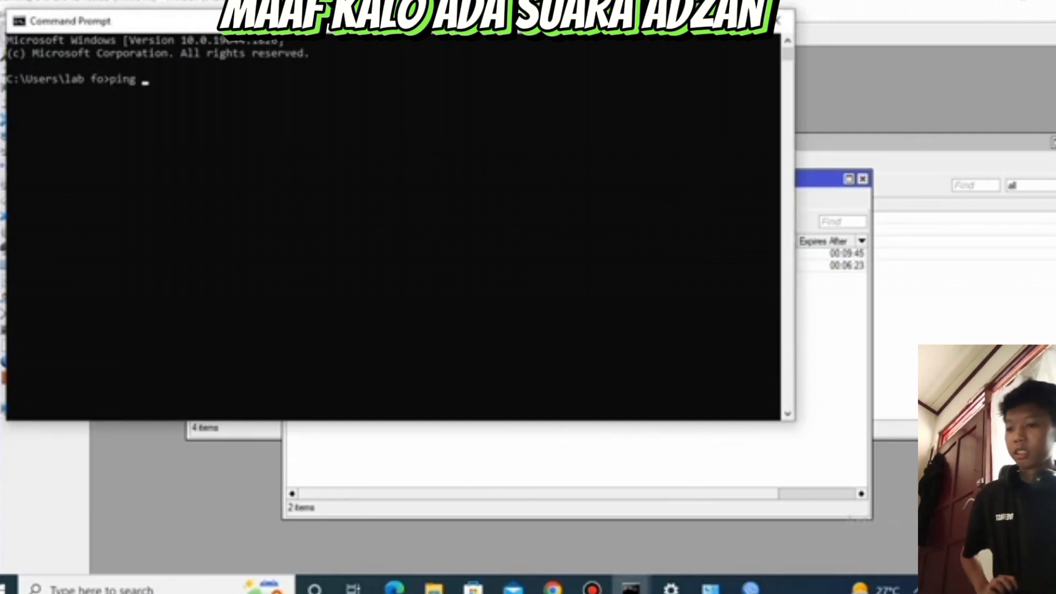
type("8.8.8.8")
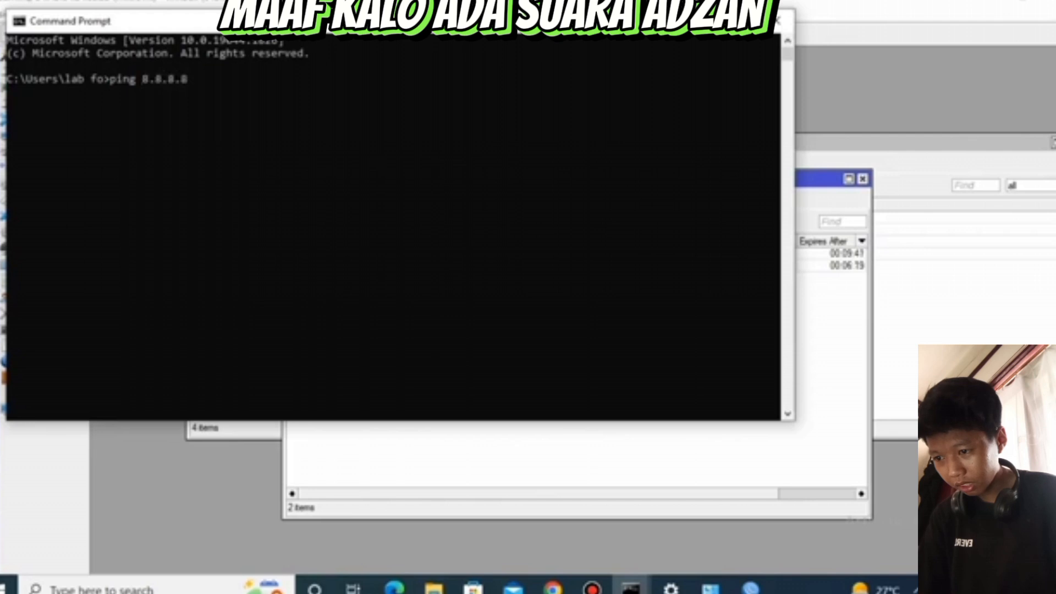
key("Return")
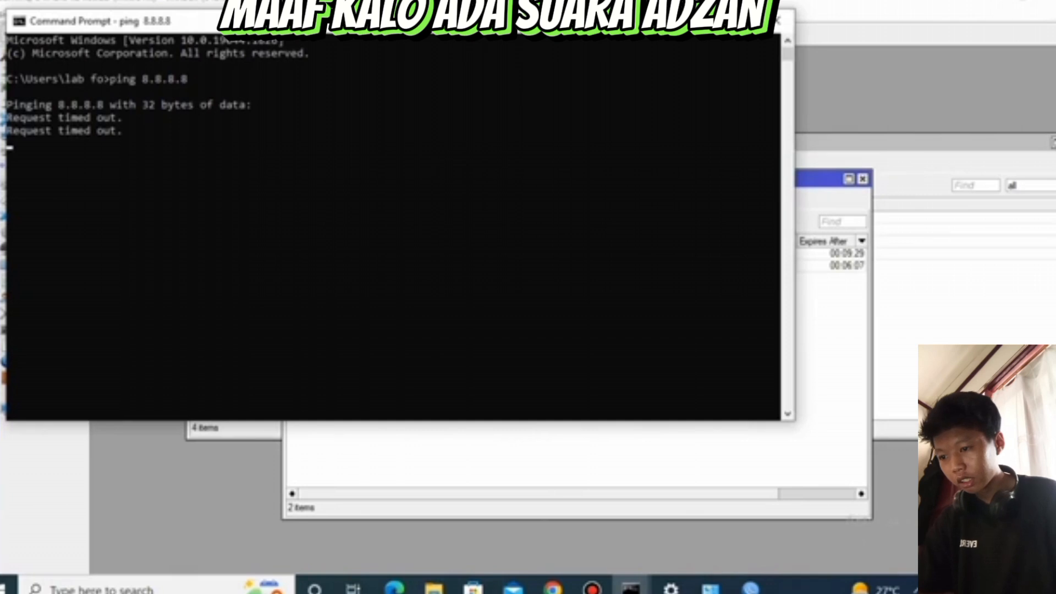
Return to WinBox and look up the other blok internet entry in the firewall address lists
key("alt+Tab")
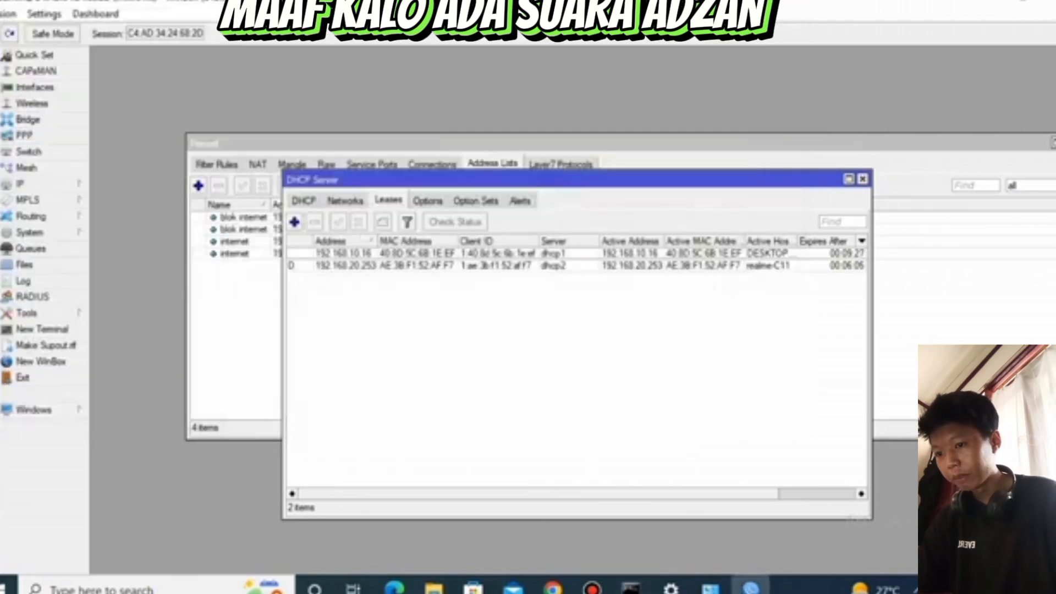
double_click(385, 254)
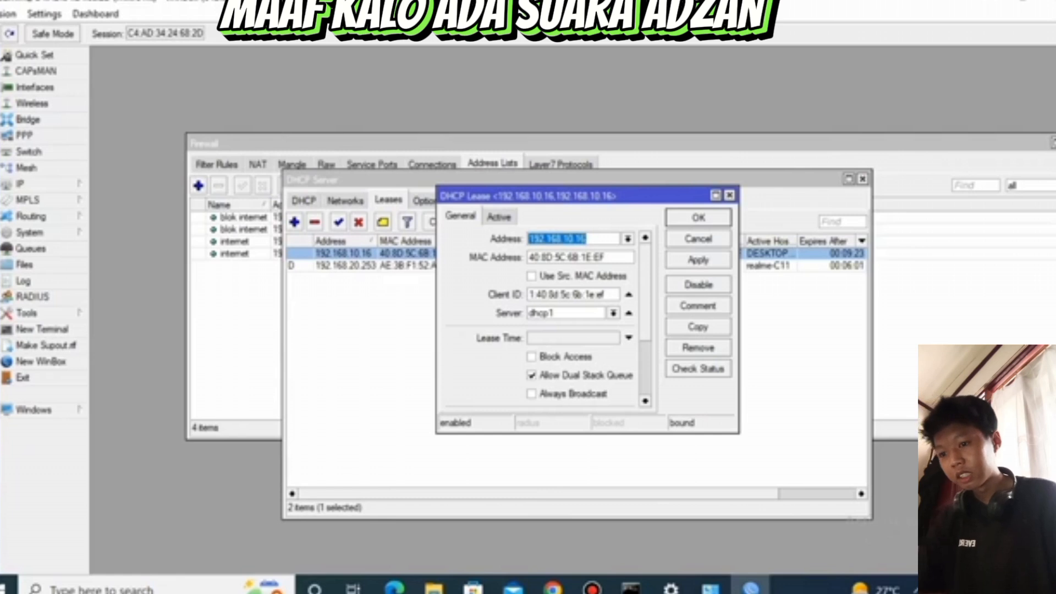
left_click(385, 144)
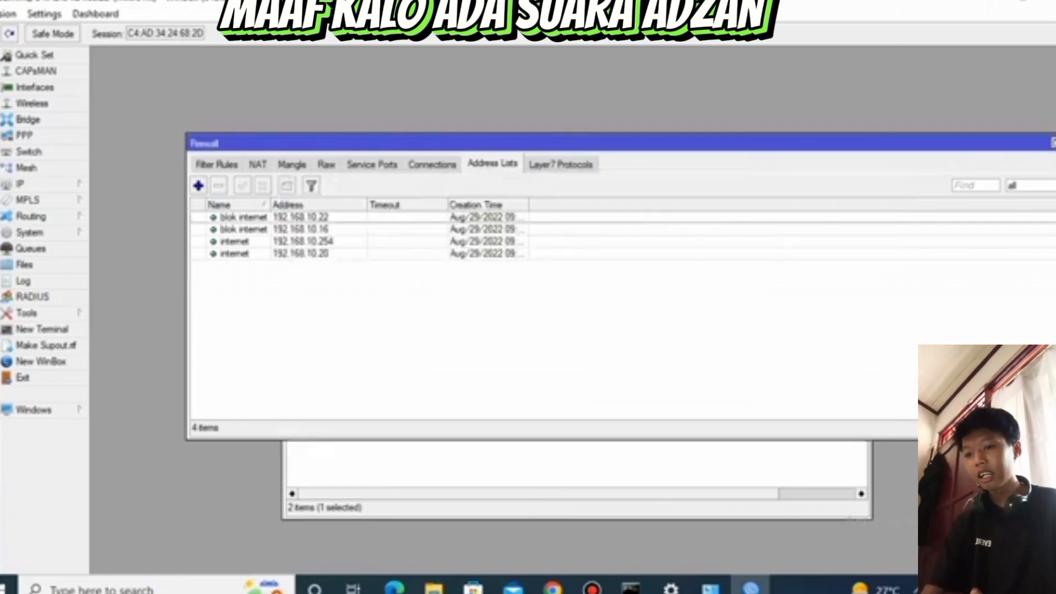
left_click(301, 218)
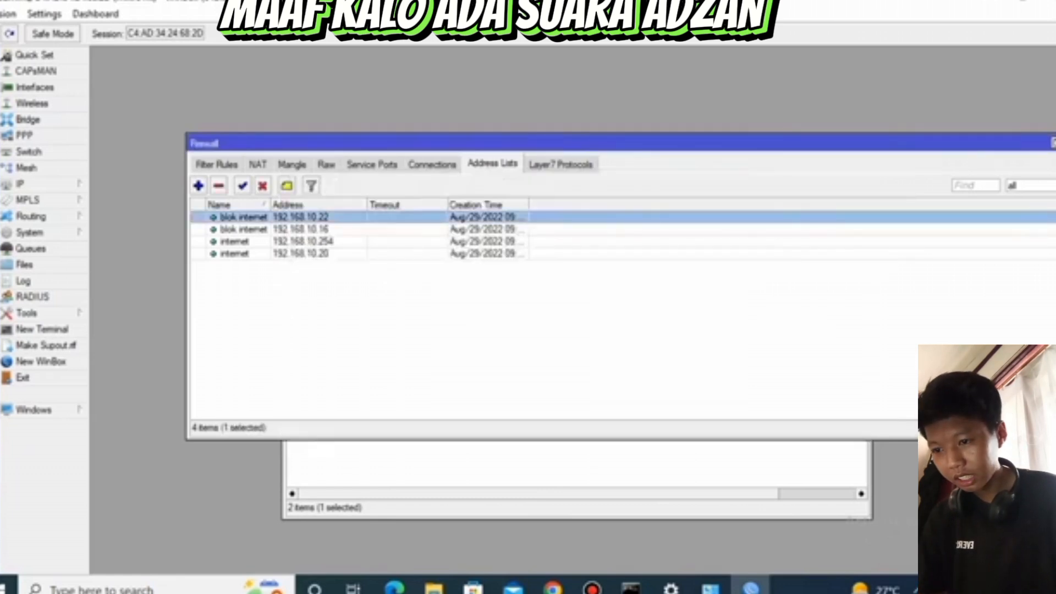
left_click(419, 465)
Change the address of the dhcp1 lease to 192.168.10.22 and save it
double_click(407, 254)
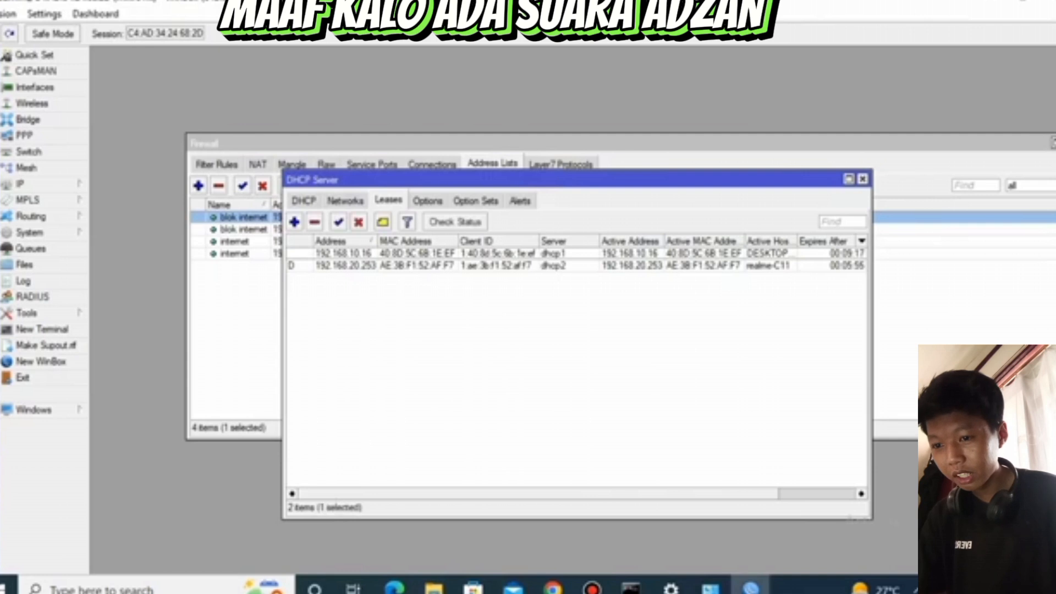
left_click(587, 238)
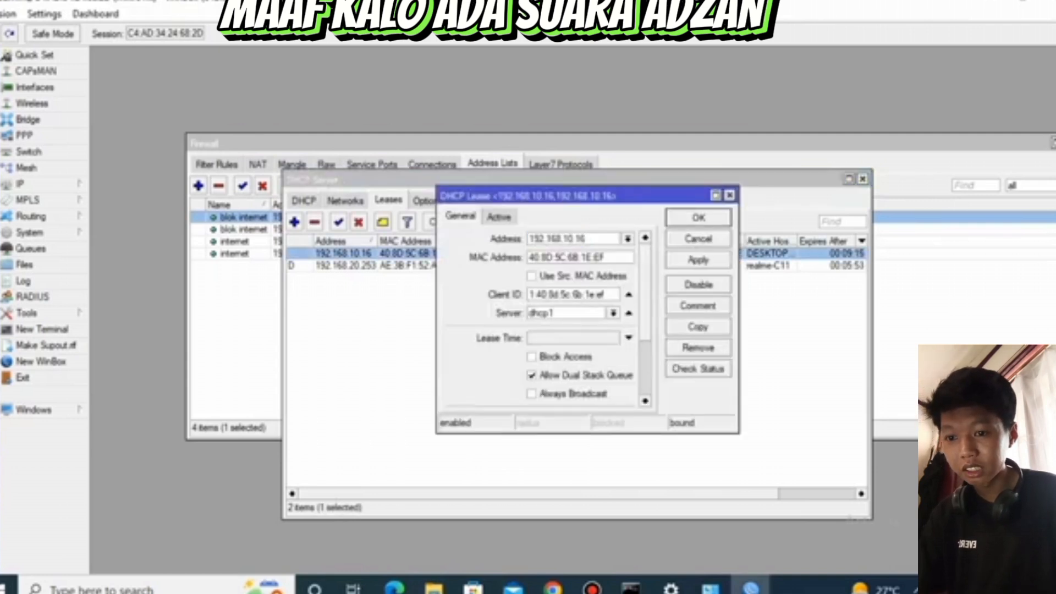
key("BackSpace")
key("BackSpace")
key("BackSpace")
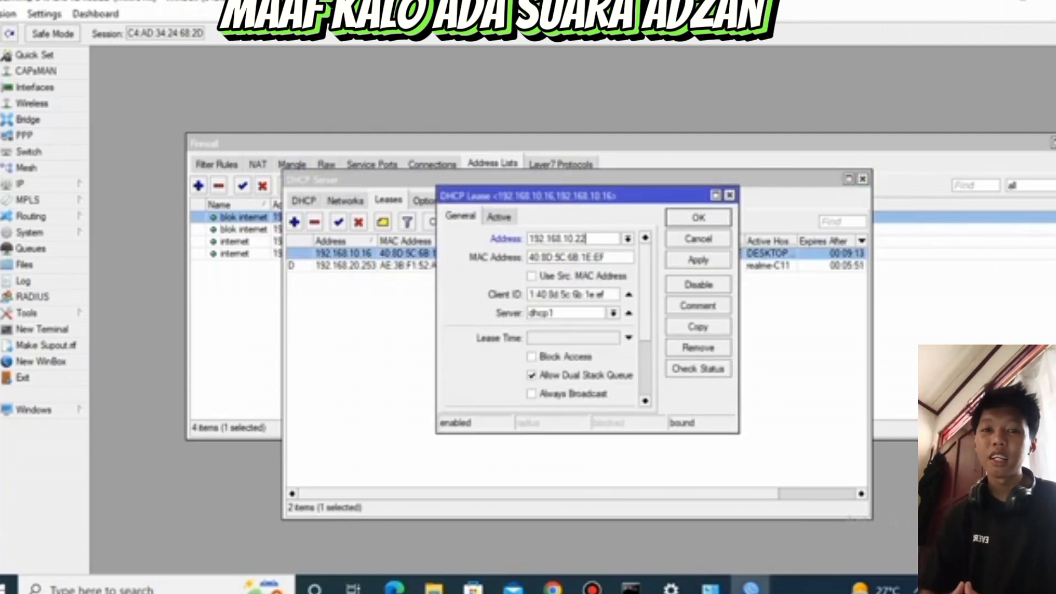
left_click(699, 260)
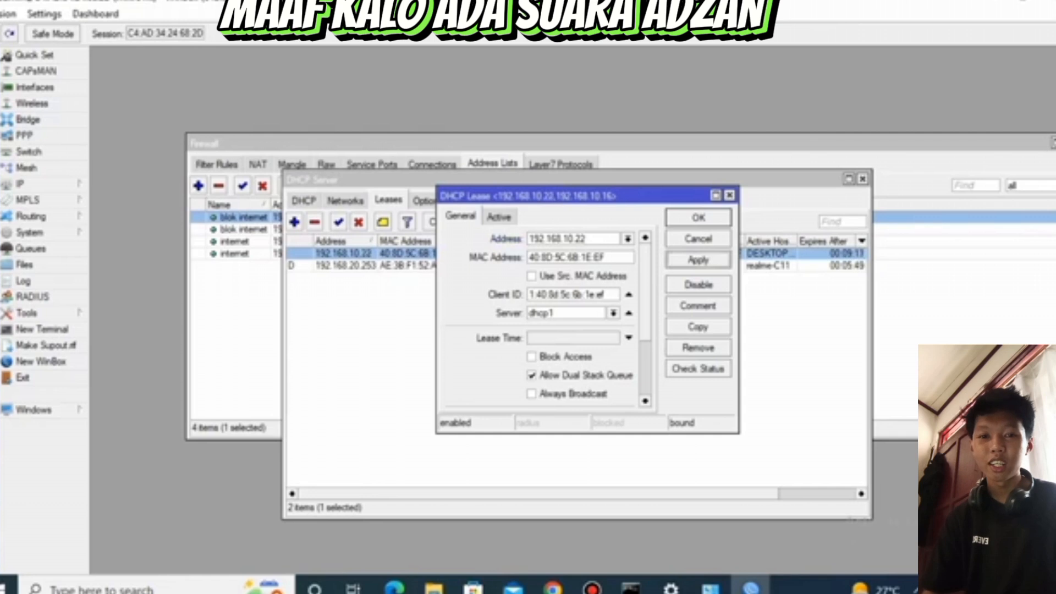
left_click(699, 218)
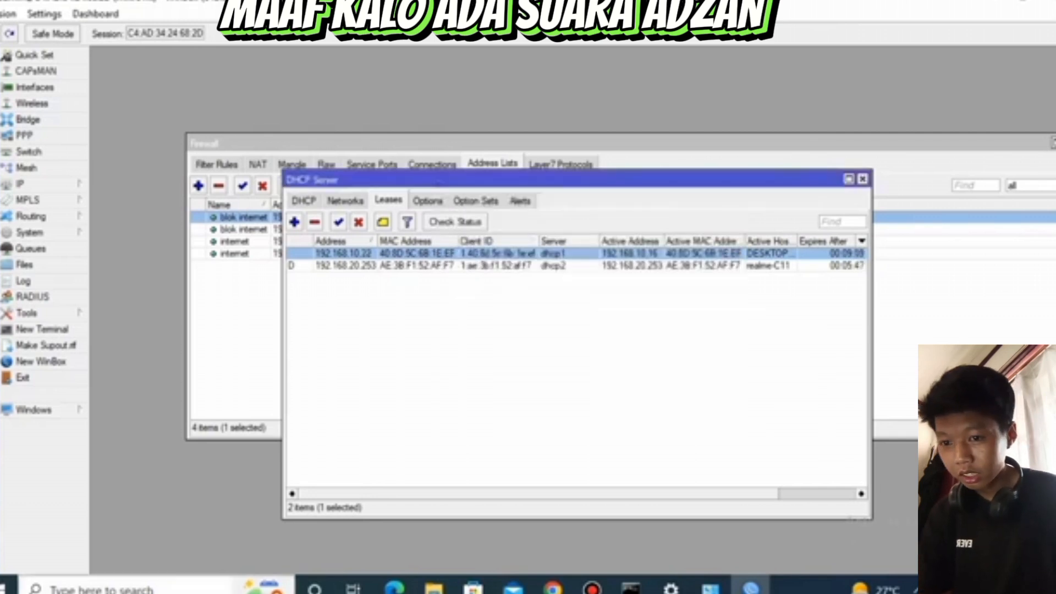
Open a new Command Prompt and switch to Network Connections to restart the Ethernet adapter
left_click(101, 589)
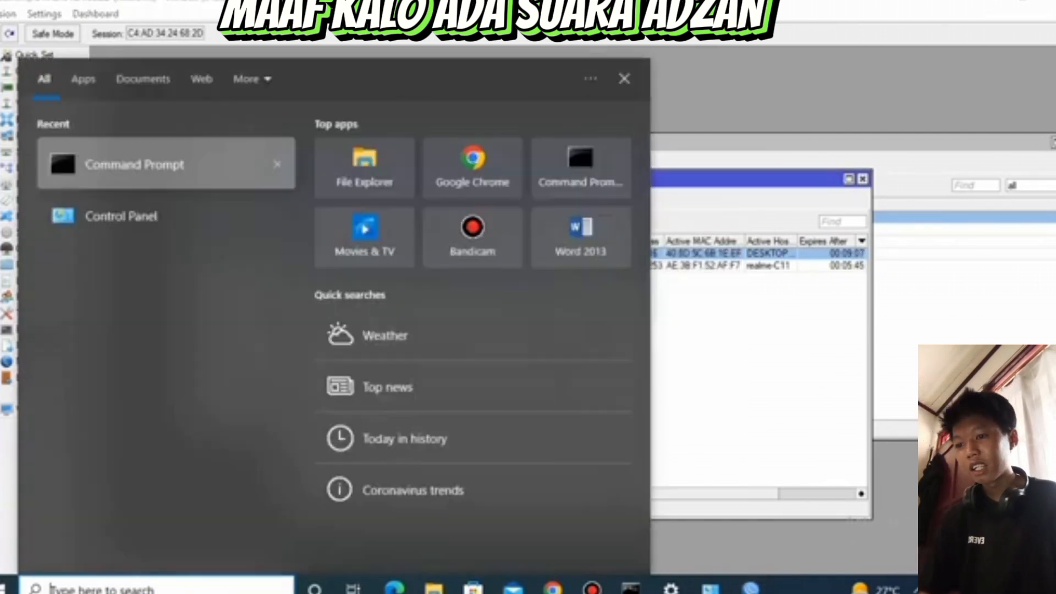
left_click(144, 164)
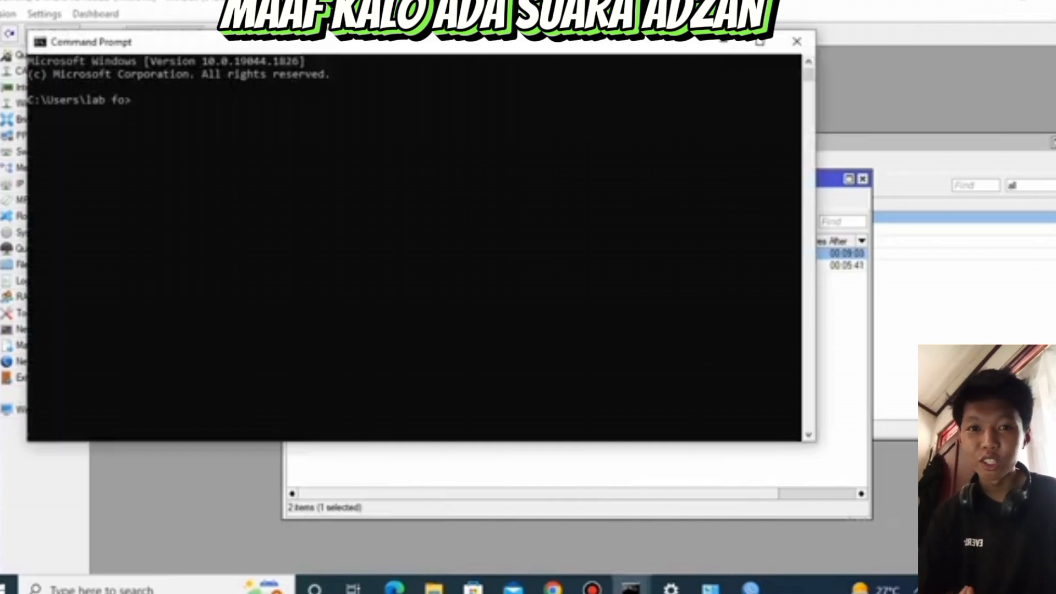
left_click(711, 589)
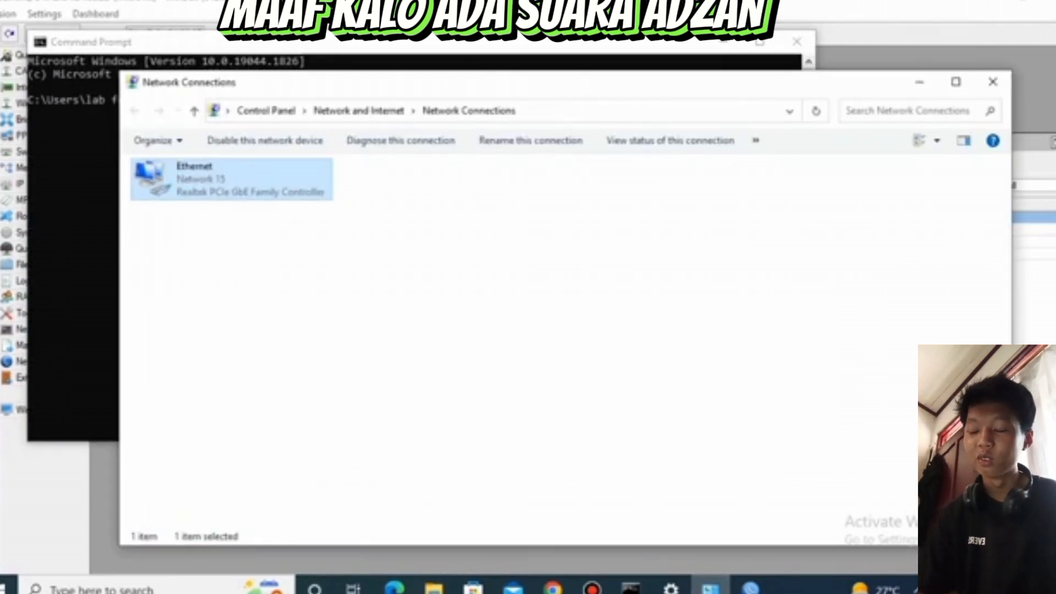
right_click(231, 170)
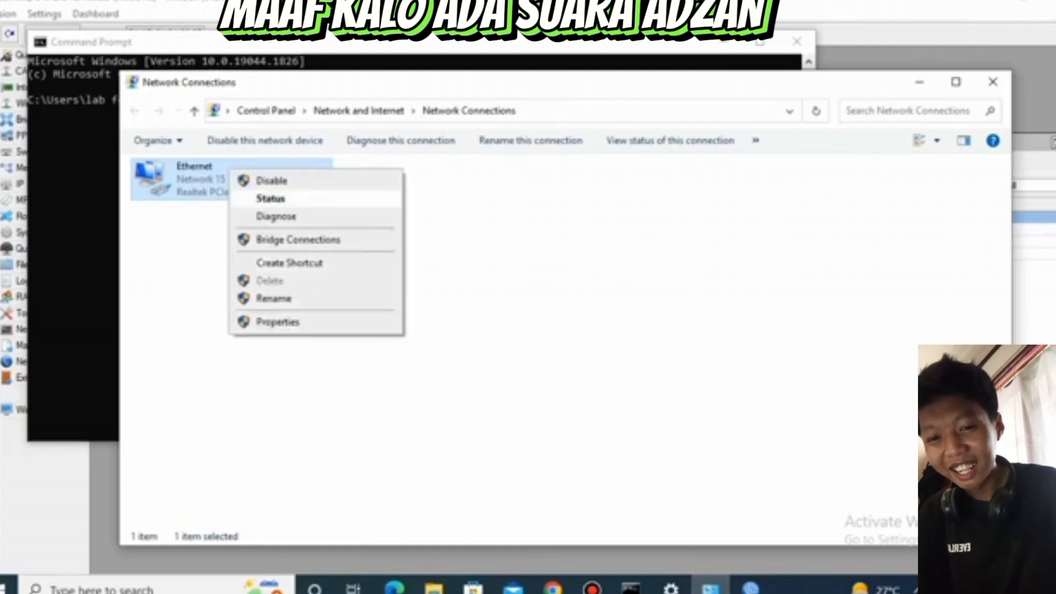